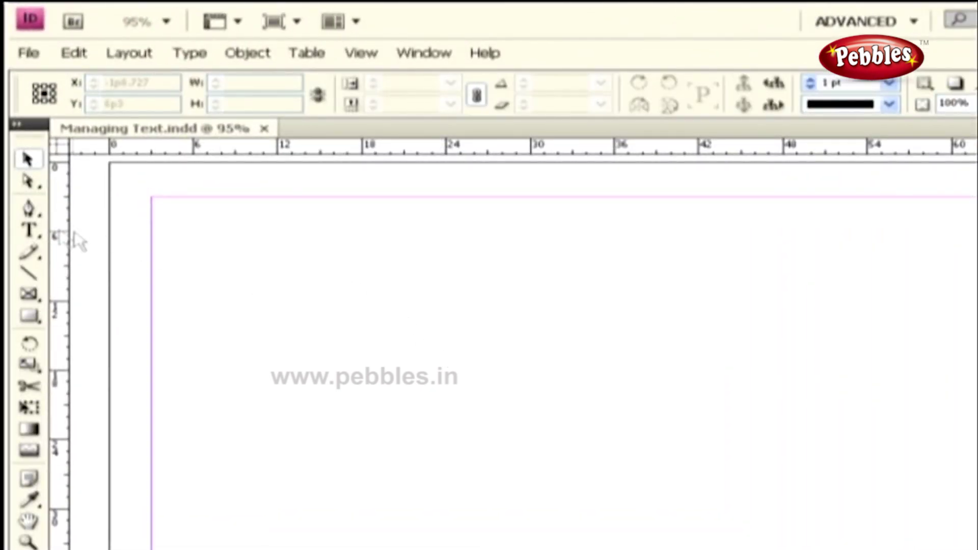
Draw a text frame near the page's top-left and paste 'Text is the most important part of a layout.'
{"action": "left_click", "coordinate": [41, 230]}
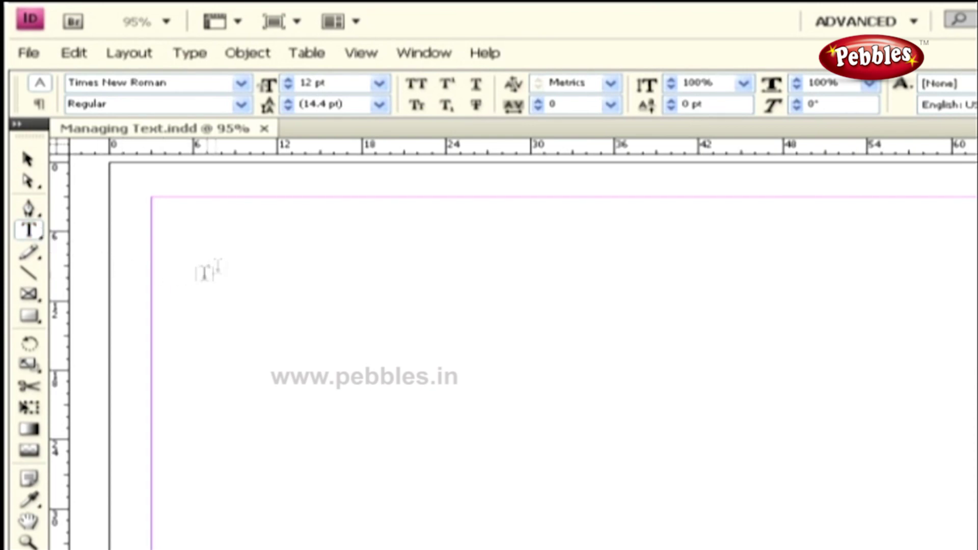
{"action": "left_click", "coordinate": [232, 246]}
{"action": "left_click_drag", "start_coordinate": [232, 247], "coordinate": [526, 305]}
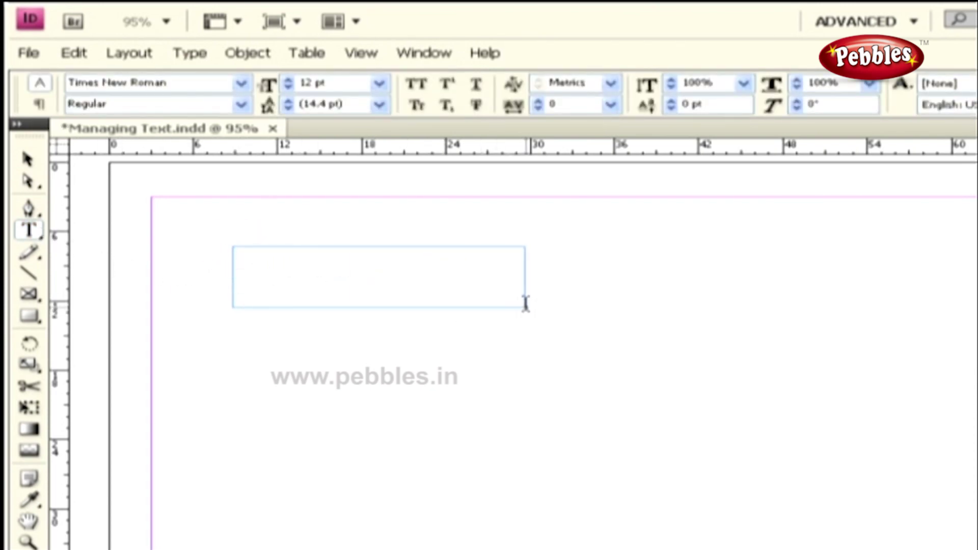
{"action": "left_click", "coordinate": [426, 272]}
{"action": "key", "text": "ctrl+v"}
Select the Control panel's font name and size fields, then zoom to 200% on the text
{"action": "left_click", "coordinate": [382, 251]}
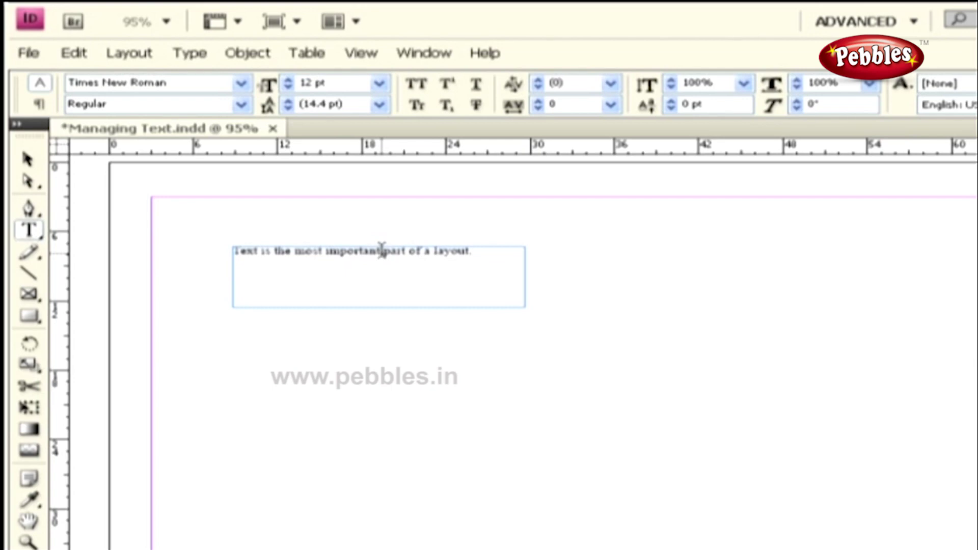
{"action": "left_click_drag", "start_coordinate": [180, 83], "coordinate": [67, 83]}
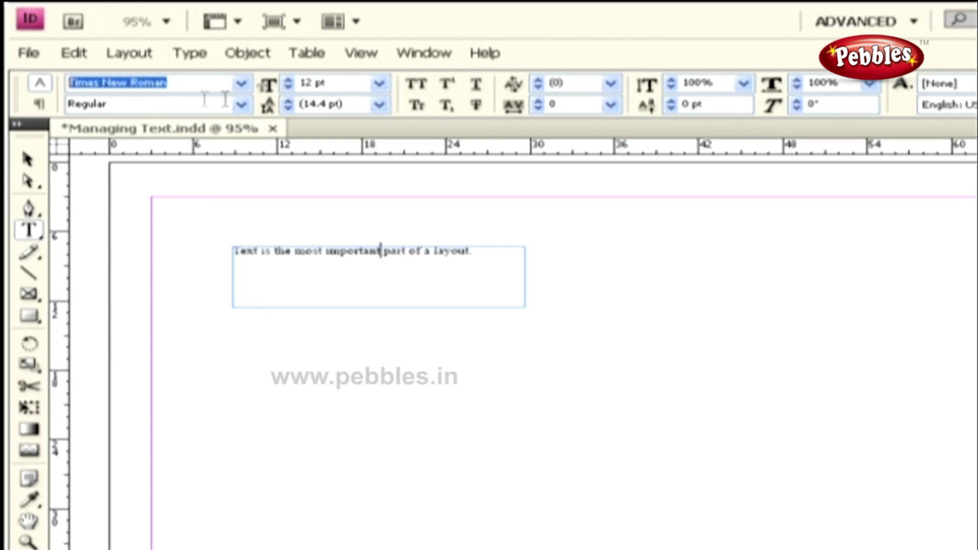
{"action": "left_click_drag", "start_coordinate": [329, 82], "coordinate": [302, 81]}
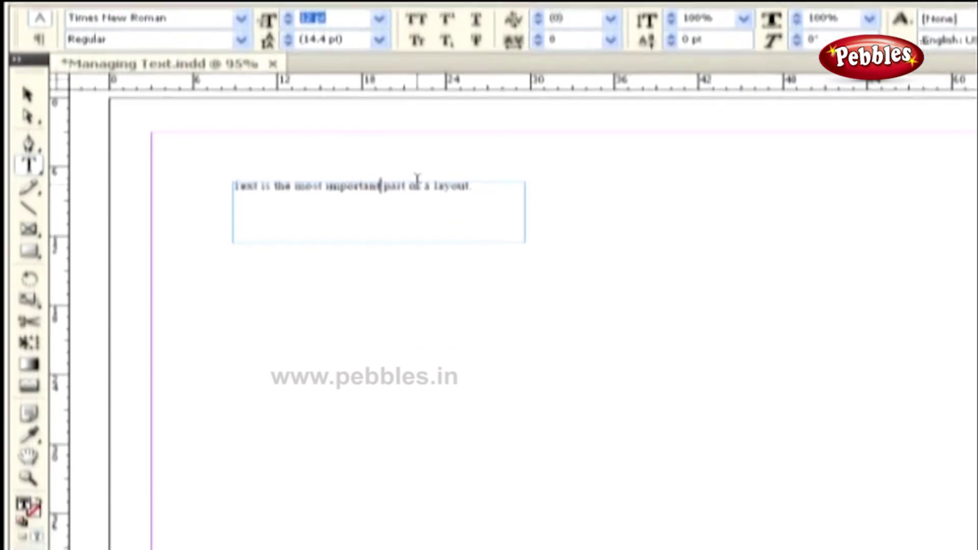
{"action": "key", "text": "ctrl+2"}
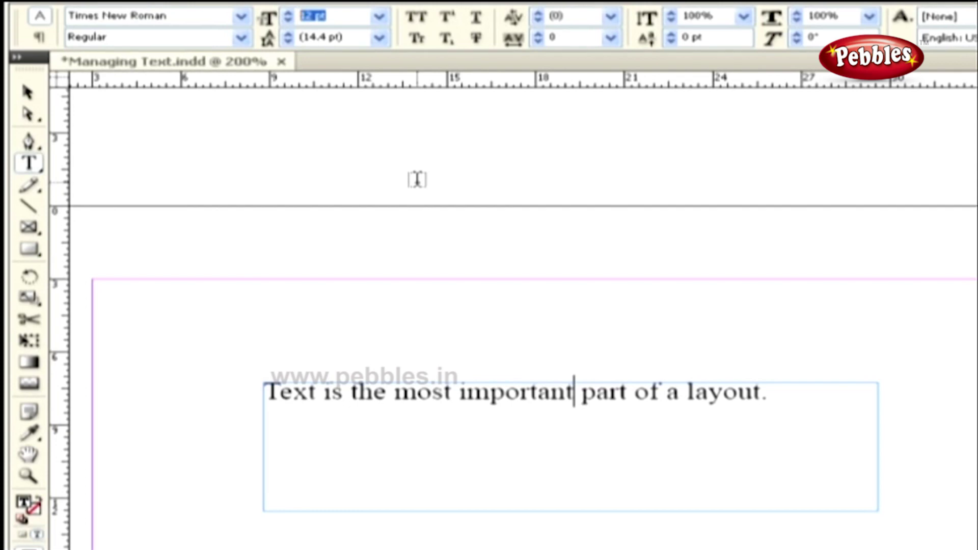
Select the sentence, preview fonts such as Stencil Std and Tekton Pro, then apply Georgia
{"action": "left_click_drag", "start_coordinate": [781, 396], "coordinate": [264, 392]}
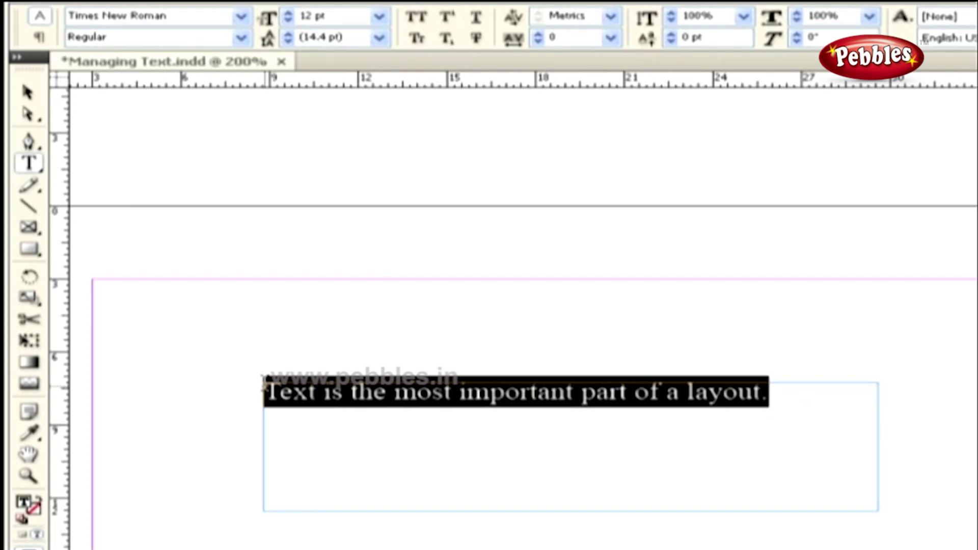
{"action": "left_click_drag", "start_coordinate": [194, 19], "coordinate": [68, 26]}
{"action": "key", "text": "Up"}
{"action": "key", "text": "Up"}
{"action": "key", "text": "Up"}
{"action": "key", "text": "Up"}
{"action": "key", "text": "Up"}
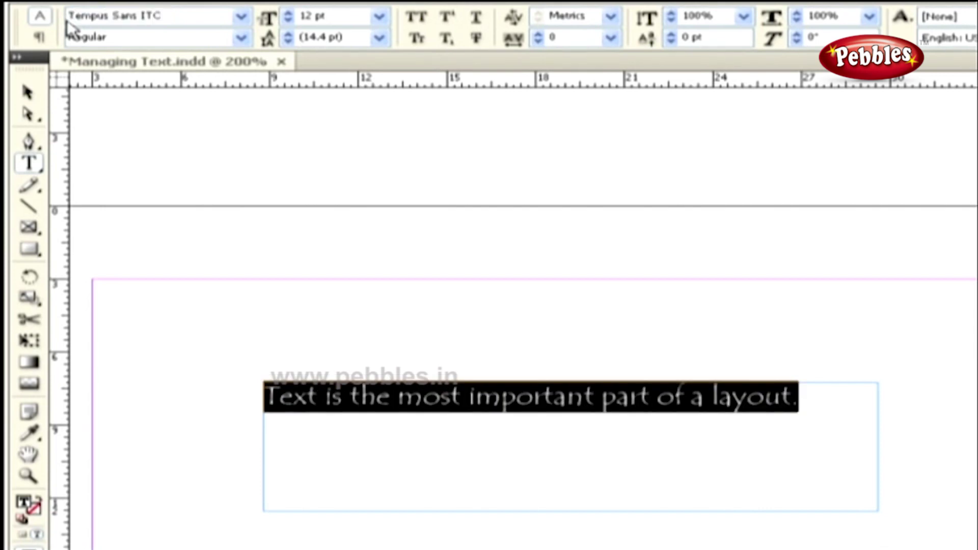
{"action": "key", "text": "Up"}
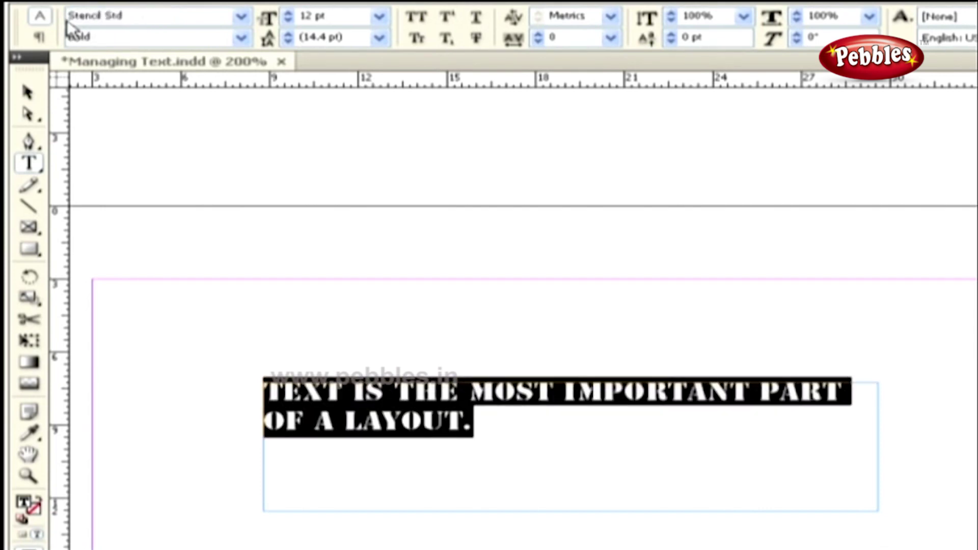
{"action": "key", "text": "Down"}
{"action": "key", "text": "Down"}
{"action": "key", "text": "Down"}
{"action": "key", "text": "Down"}
{"action": "key", "text": "Down"}
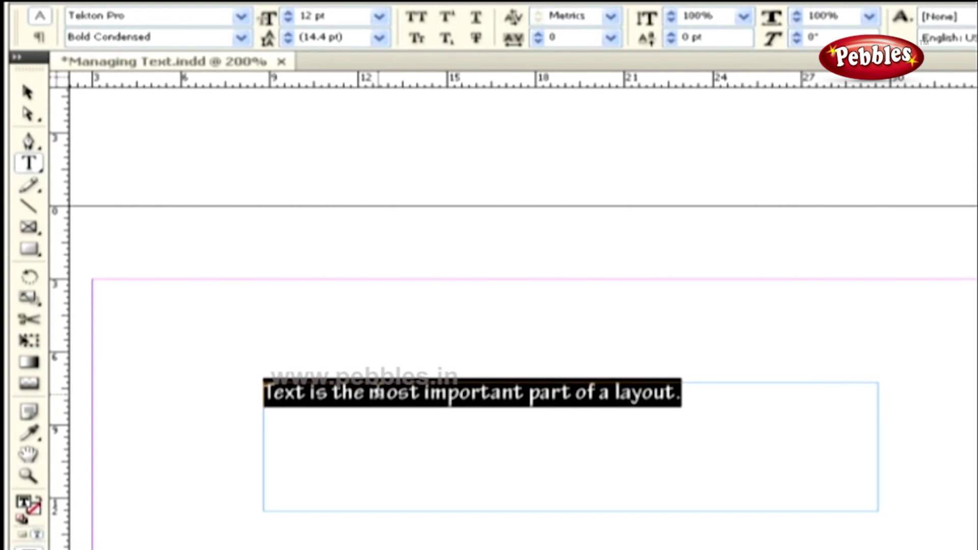
{"action": "left_click_drag", "start_coordinate": [143, 16], "coordinate": [70, 16]}
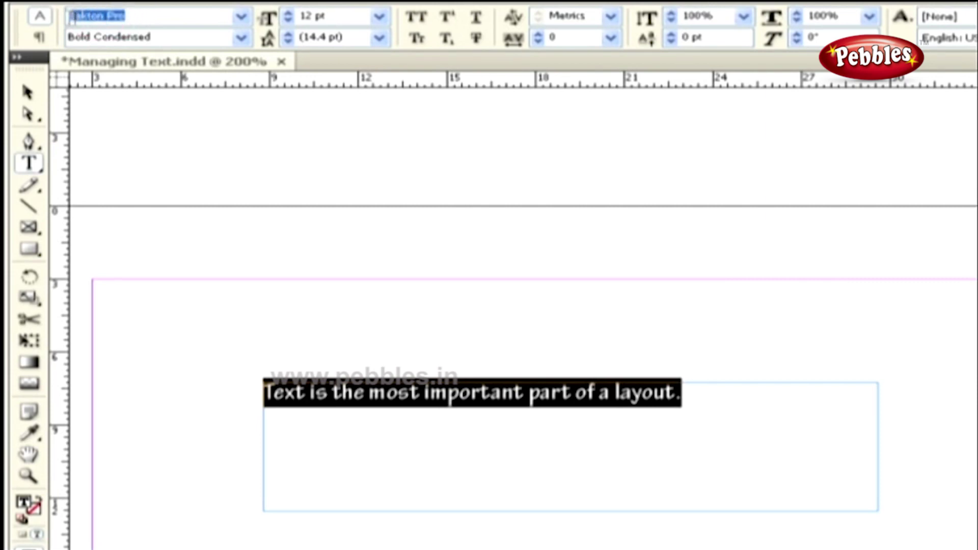
{"action": "type", "text": "Georgia"}
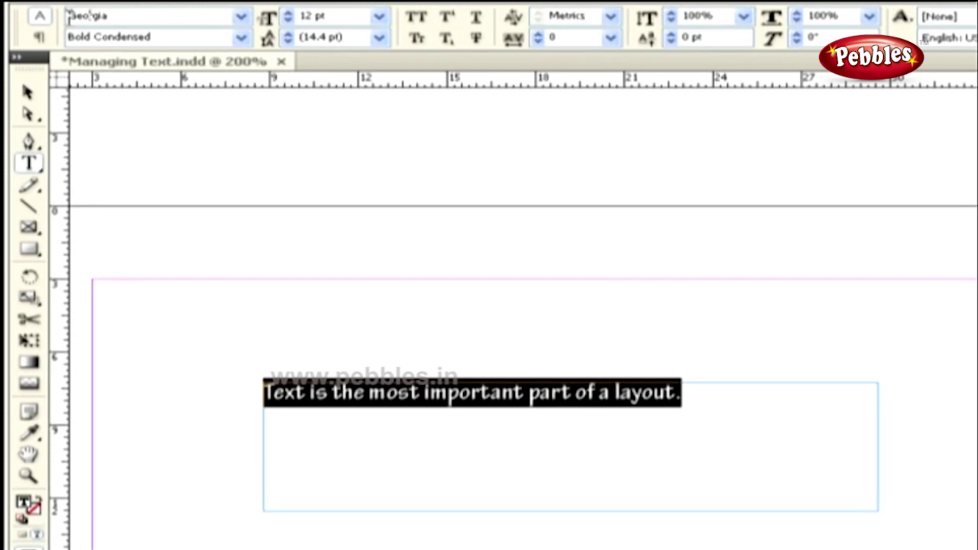
{"action": "key", "text": "Return"}
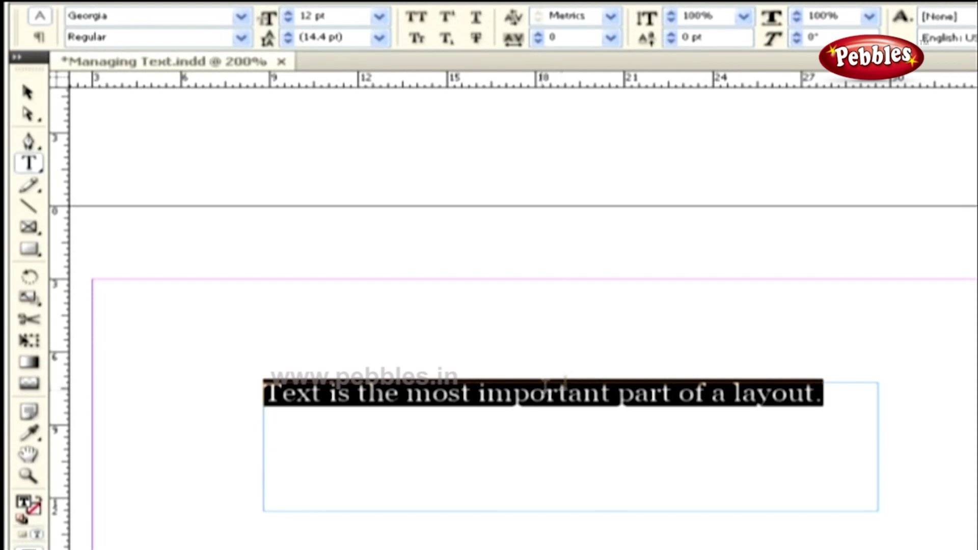
Change the sentence's Georgia style to Bold Italic and its size to 18 pt
{"action": "left_click", "coordinate": [132, 18]}
{"action": "left_click_drag", "start_coordinate": [130, 37], "coordinate": [77, 37]}
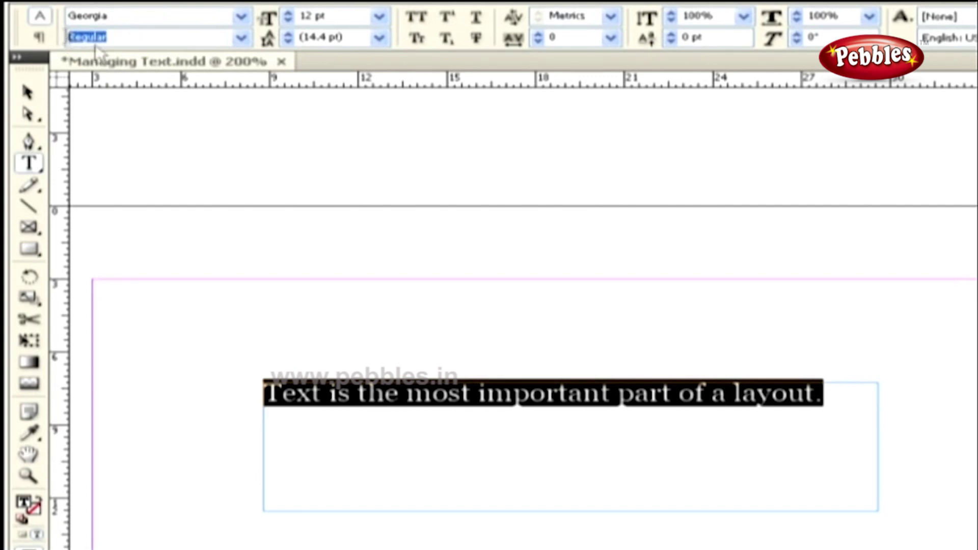
{"action": "left_click", "coordinate": [237, 41]}
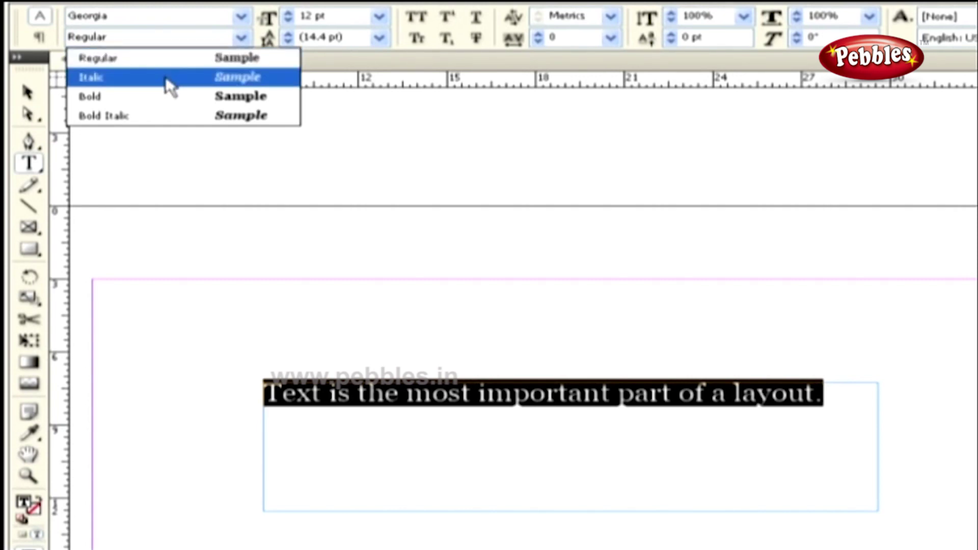
{"action": "left_click", "coordinate": [164, 116]}
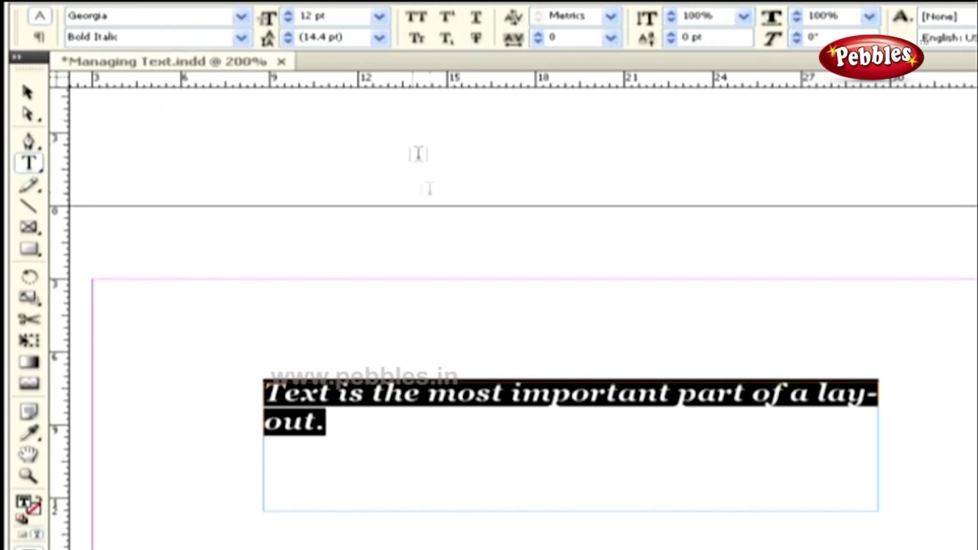
{"action": "left_click", "coordinate": [377, 16]}
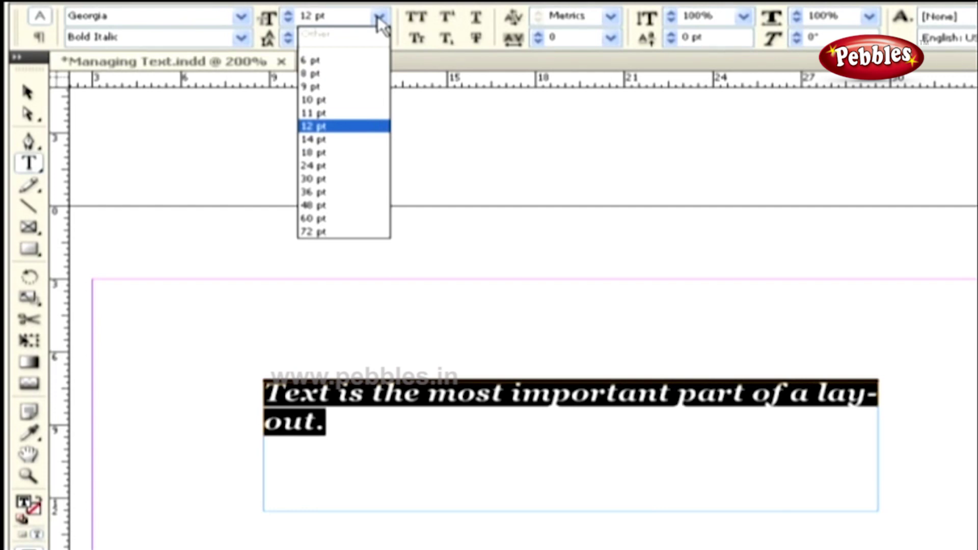
{"action": "left_click", "coordinate": [382, 154]}
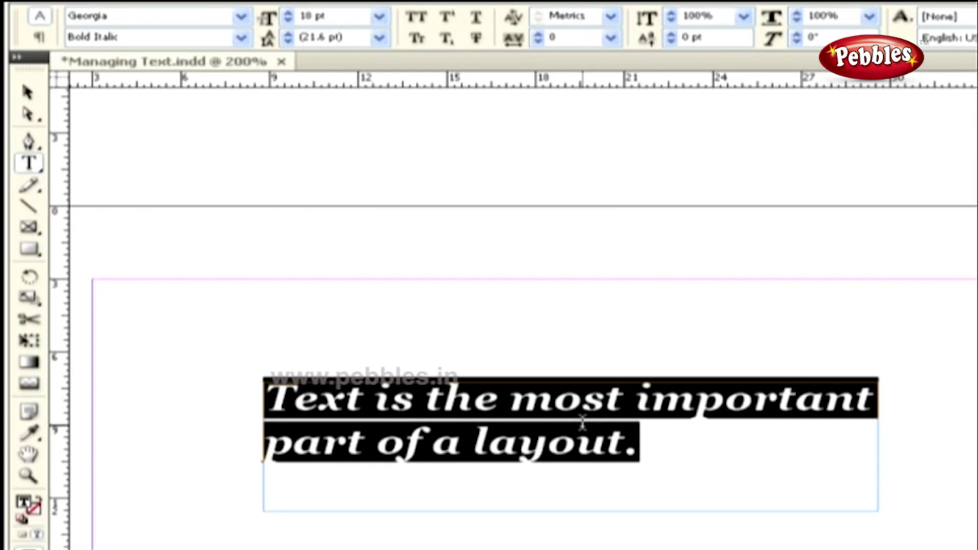
{"action": "left_click", "coordinate": [192, 17]}
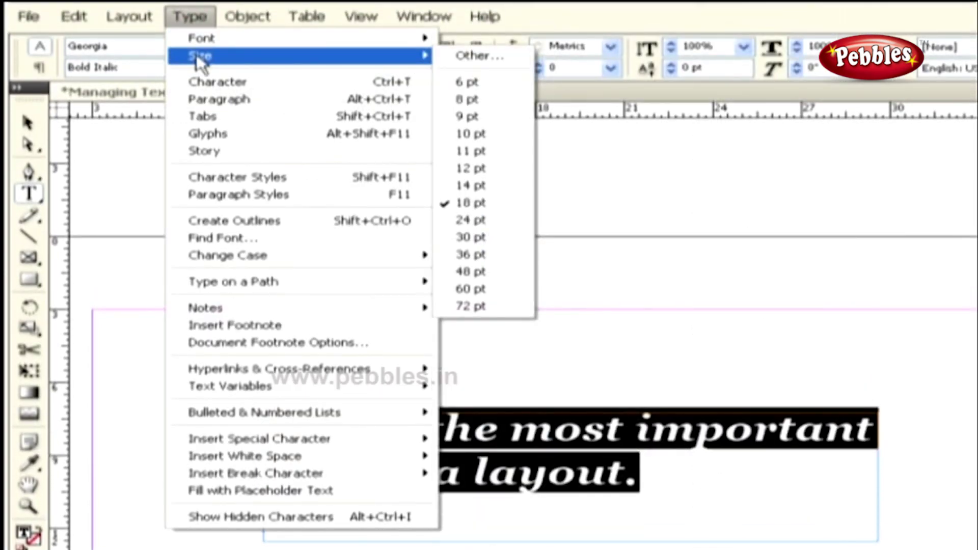
{"action": "mouse_move", "coordinate": [199, 51]}
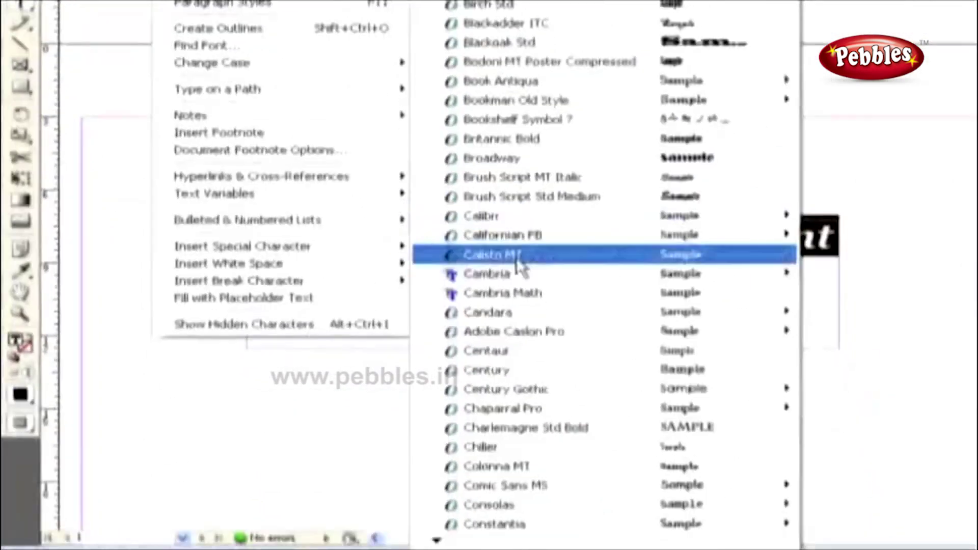
{"action": "mouse_move", "coordinate": [499, 522]}
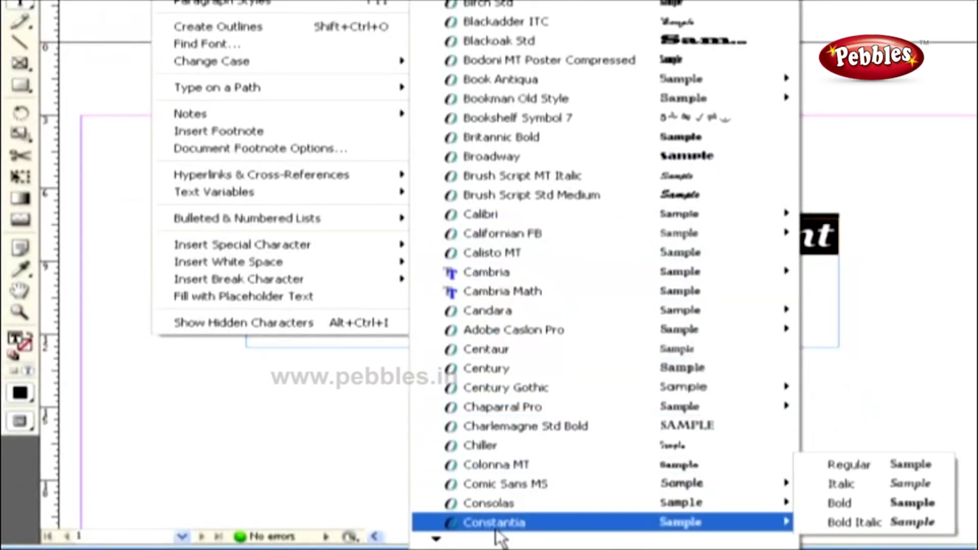
{"action": "mouse_move", "coordinate": [436, 540]}
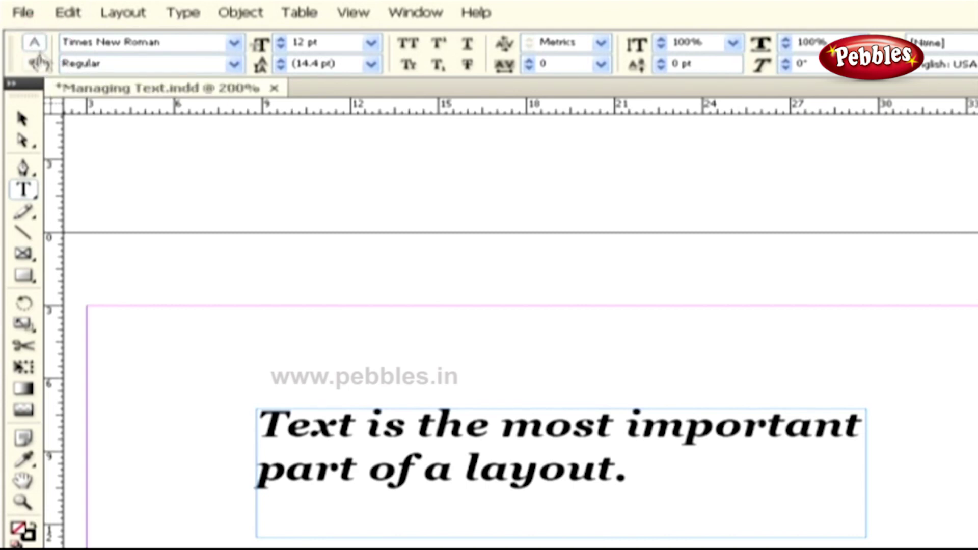
Switch the Control panel to paragraph options and back, then select 'most' and dismiss its context menu
{"action": "left_click", "coordinate": [35, 63]}
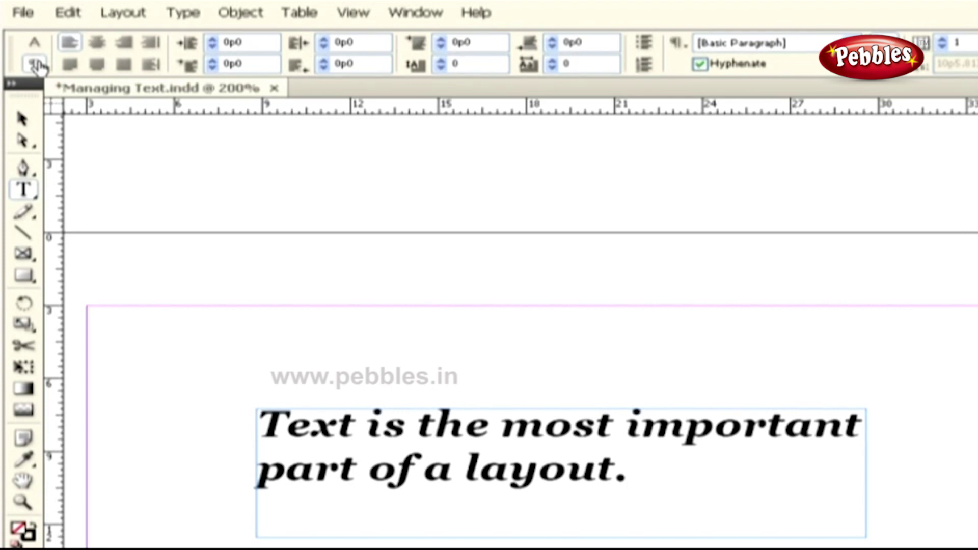
{"action": "left_click", "coordinate": [36, 43]}
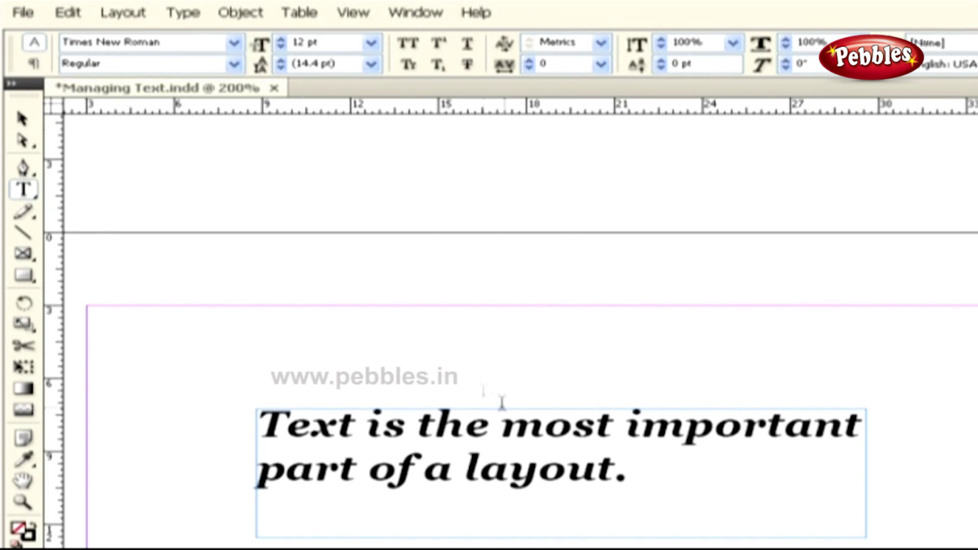
{"action": "left_click", "coordinate": [540, 427]}
{"action": "double_click", "coordinate": [536, 427]}
{"action": "right_click", "coordinate": [537, 430]}
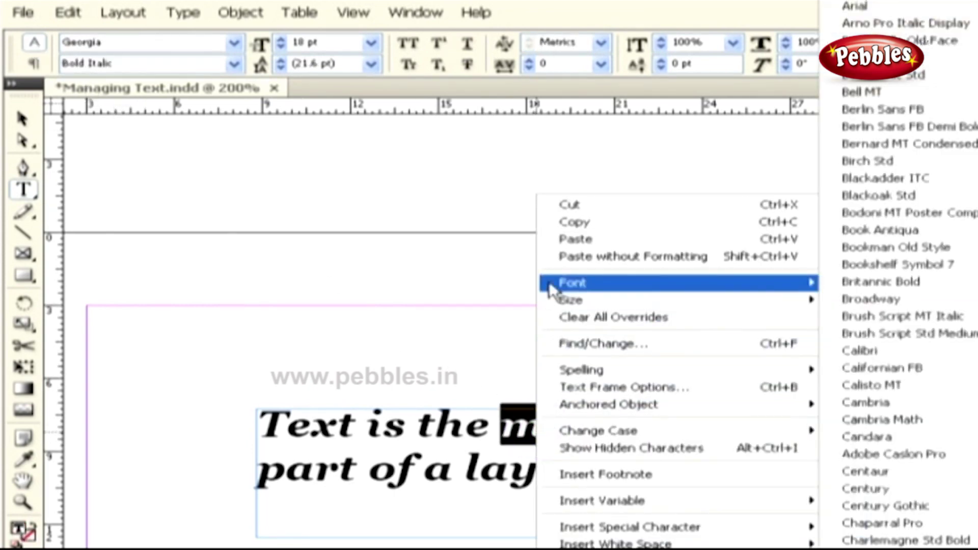
{"action": "left_click", "coordinate": [525, 297]}
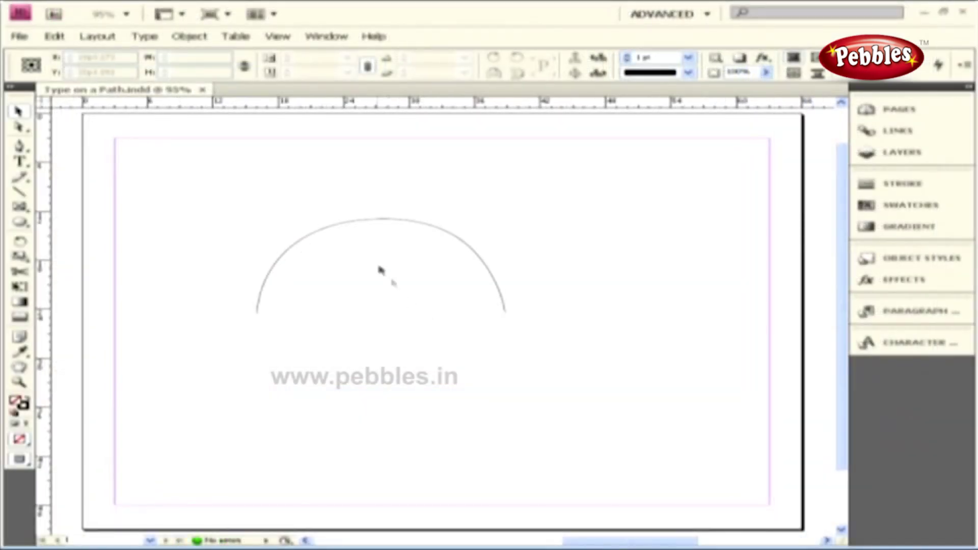
With the Type on a Path tool, type 'She is from London.' starting at the arc's left end
{"action": "left_click", "coordinate": [338, 225]}
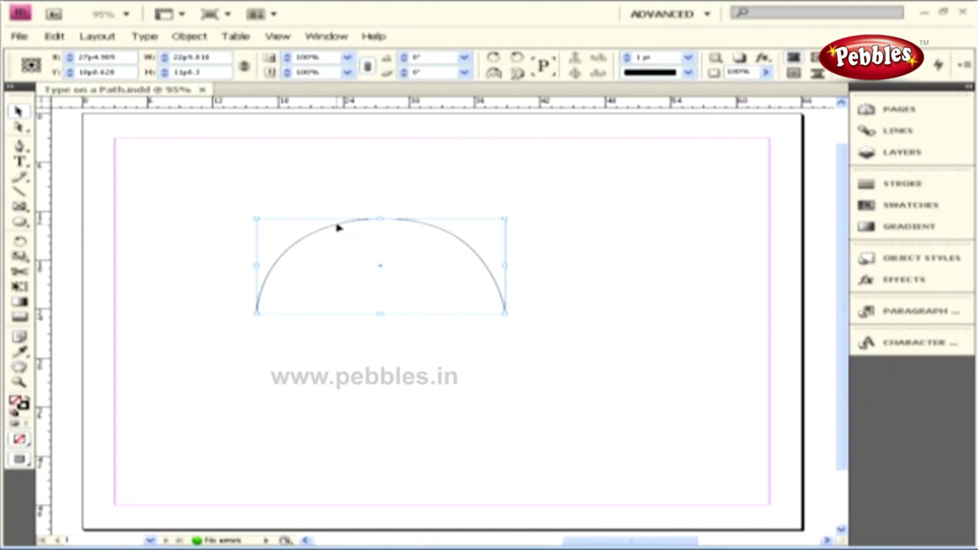
{"action": "left_click_drag", "start_coordinate": [19, 161], "coordinate": [110, 179]}
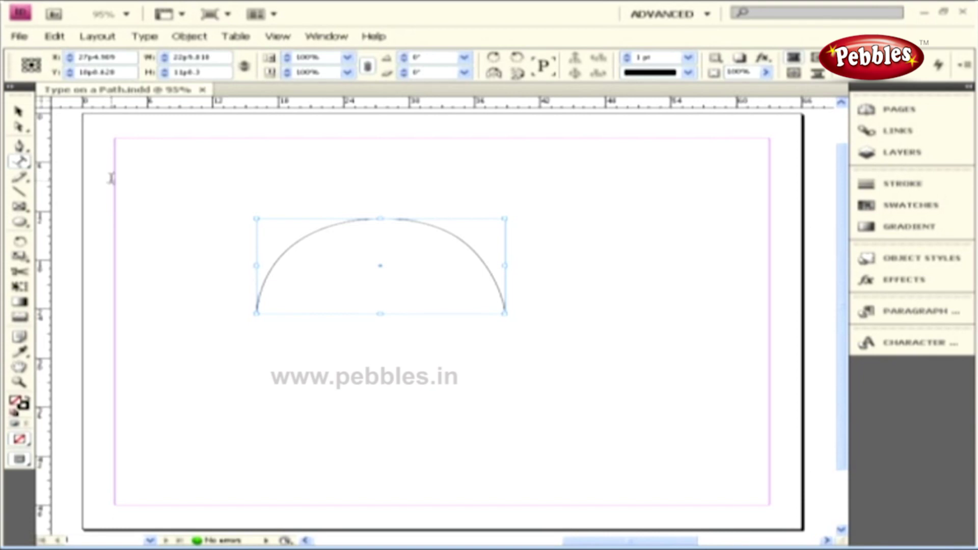
{"action": "left_click", "coordinate": [260, 285]}
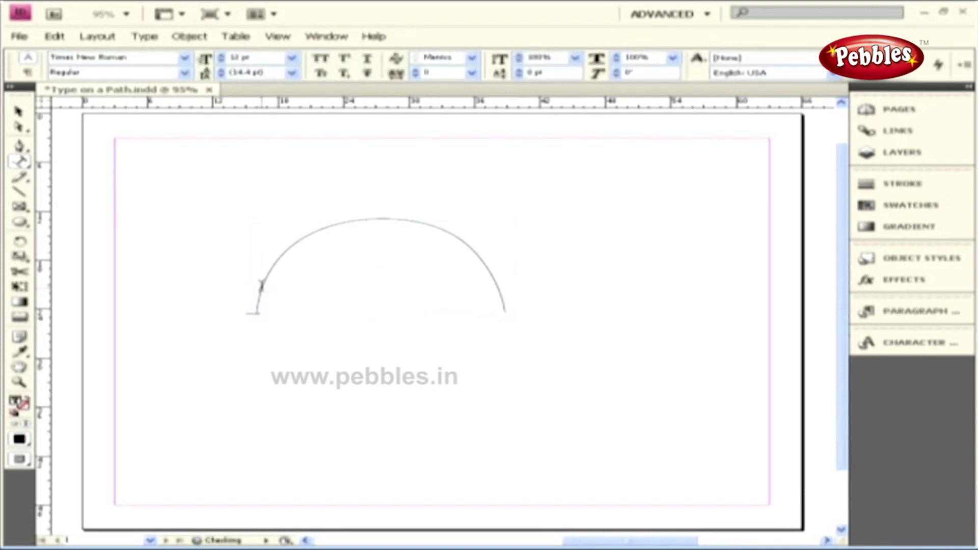
{"action": "type", "text": "Shapes from London."}
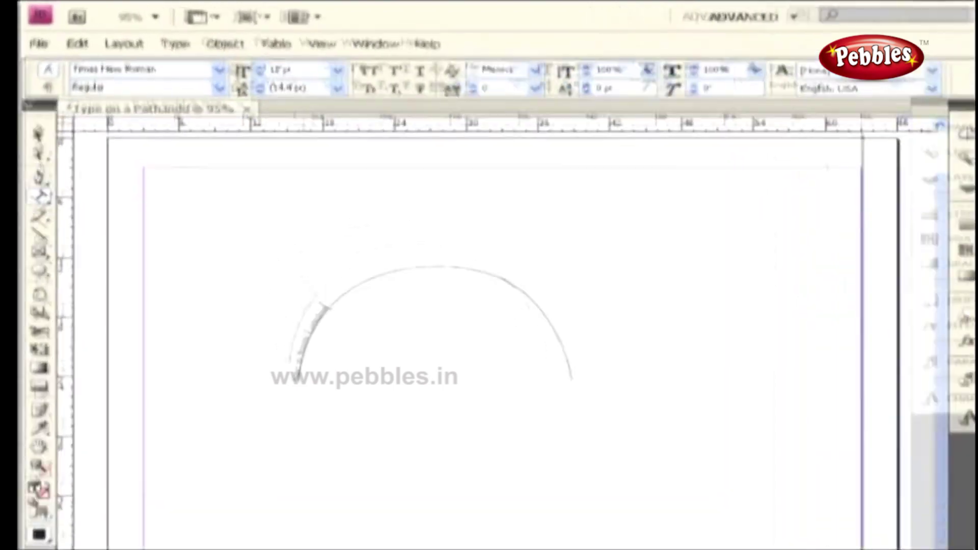
Zoom to 200% on the arc text, pan it into view, and select the arc with the Selection tool
{"action": "key", "text": "ctrl+2"}
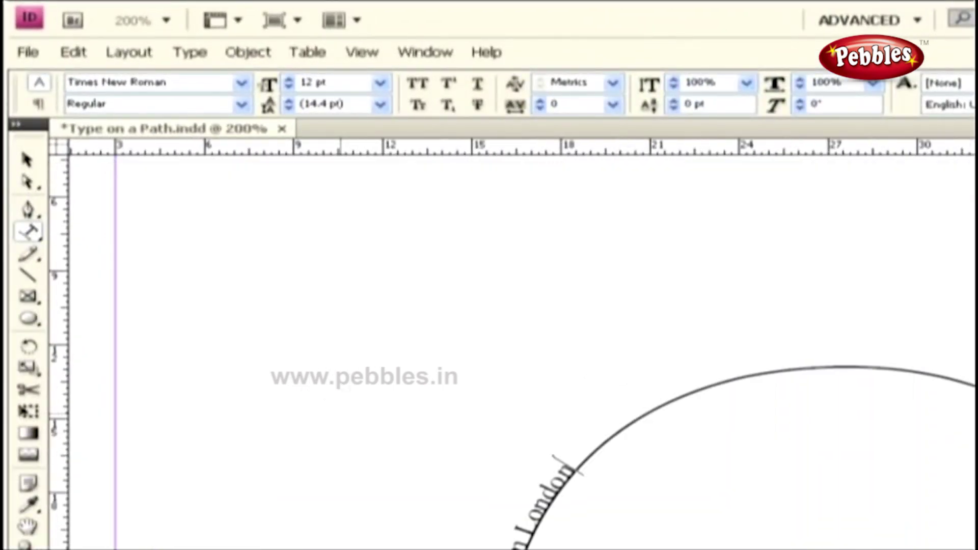
{"action": "left_click_drag", "start_coordinate": [639, 538], "coordinate": [386, 362]}
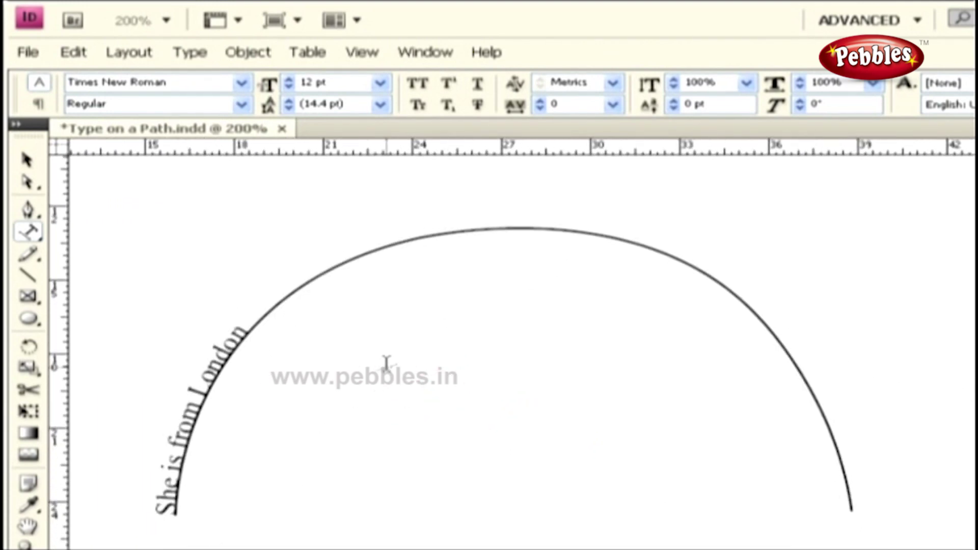
{"action": "key", "text": "v"}
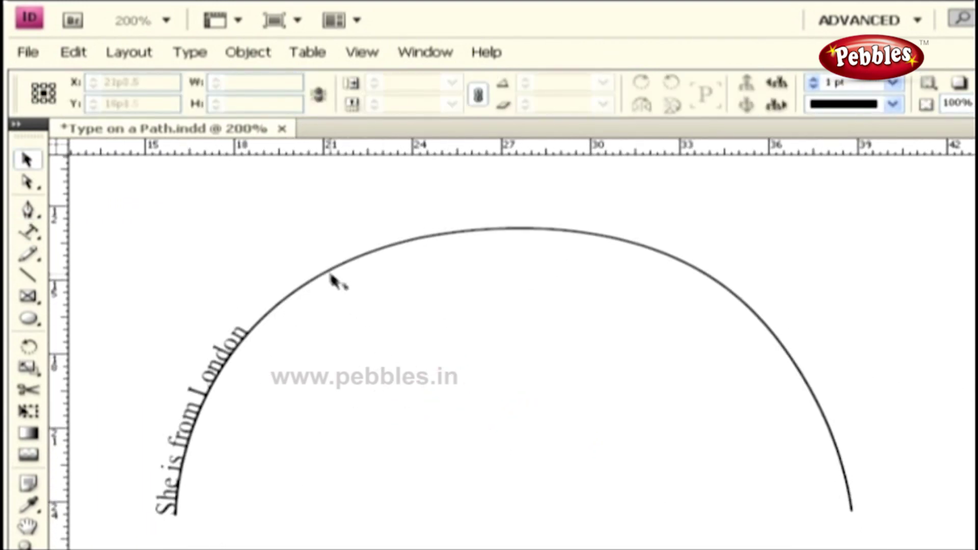
{"action": "left_click", "coordinate": [329, 275]}
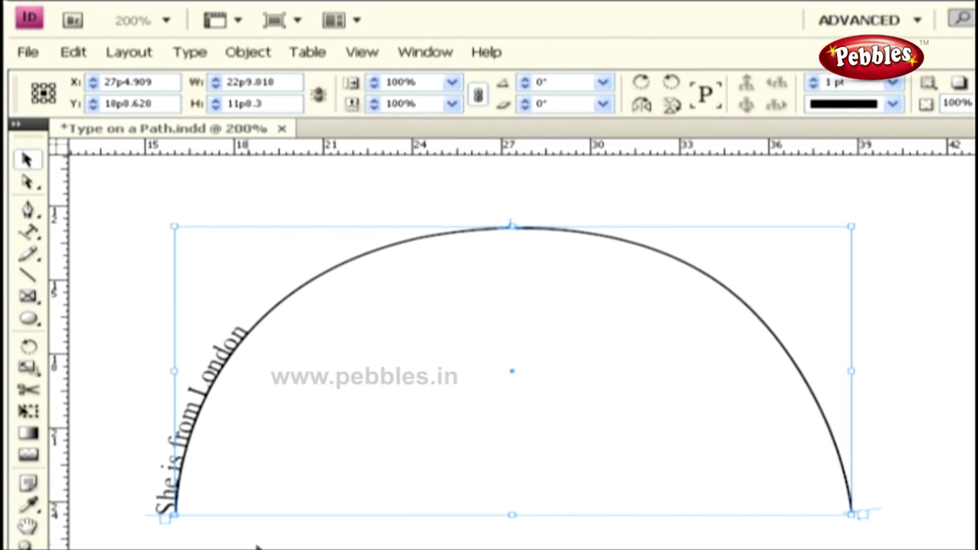
Drag the path text's start bracket up so 'She is from London' curves over the arc's top
{"action": "left_click_drag", "start_coordinate": [155, 519], "coordinate": [370, 260]}
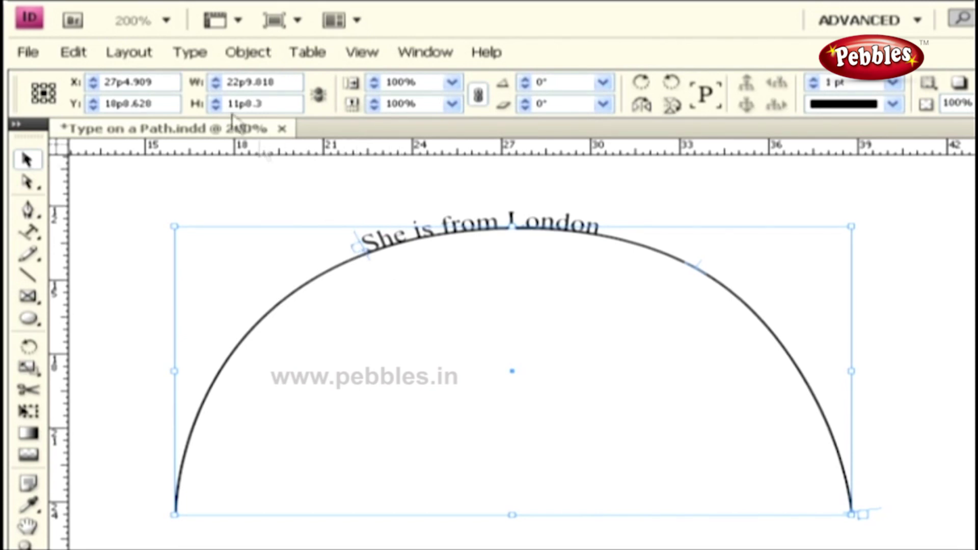
{"action": "left_click", "coordinate": [189, 53]}
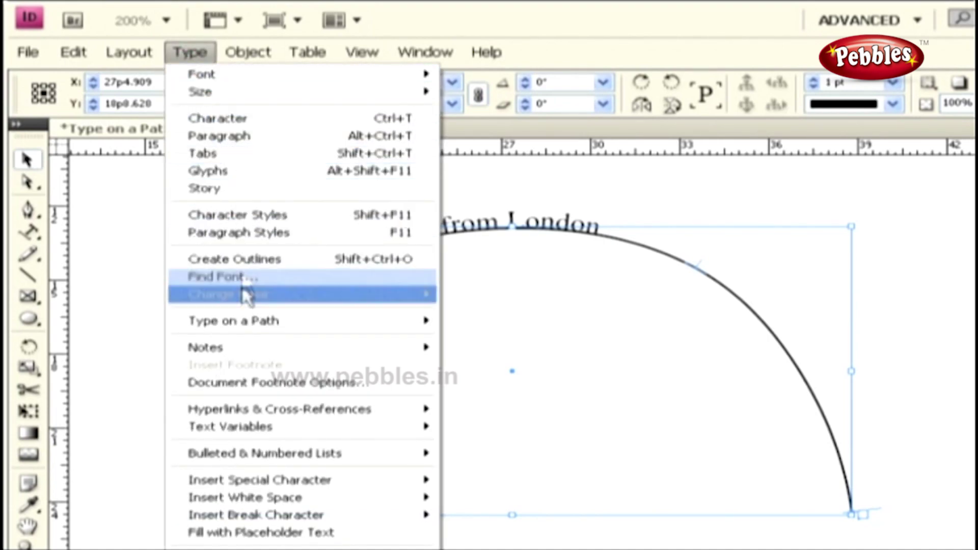
Open Type on a Path Options and turn on Preview
{"action": "mouse_move", "coordinate": [243, 325]}
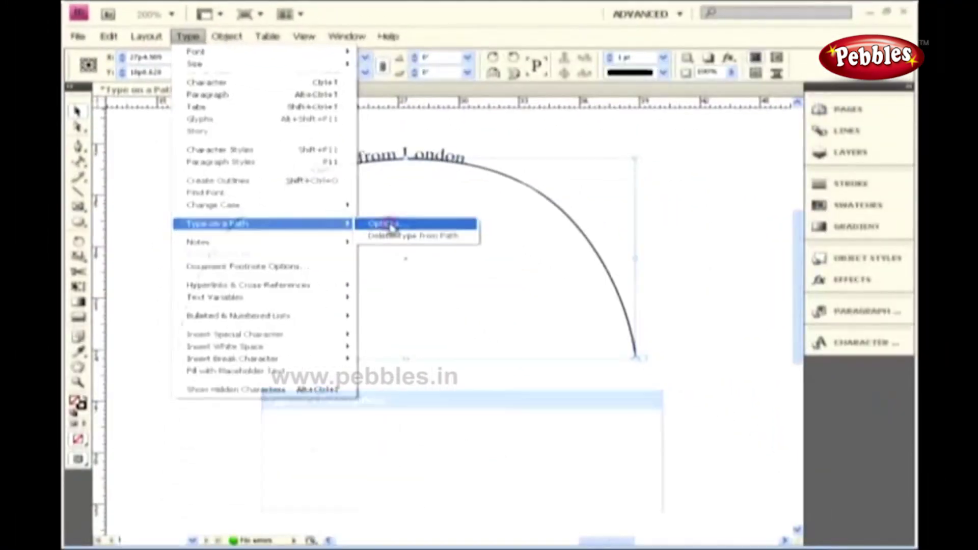
{"action": "left_click", "coordinate": [485, 321]}
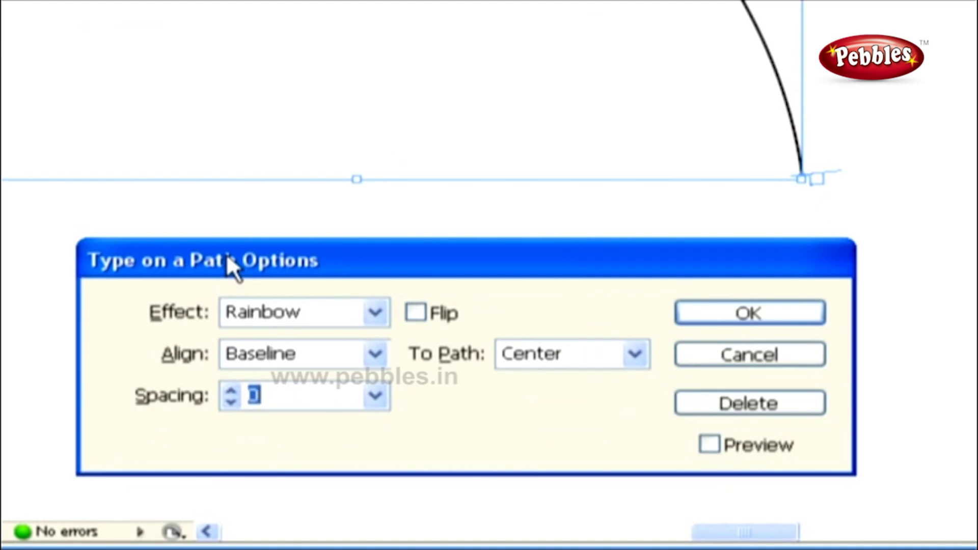
{"action": "left_click", "coordinate": [701, 357]}
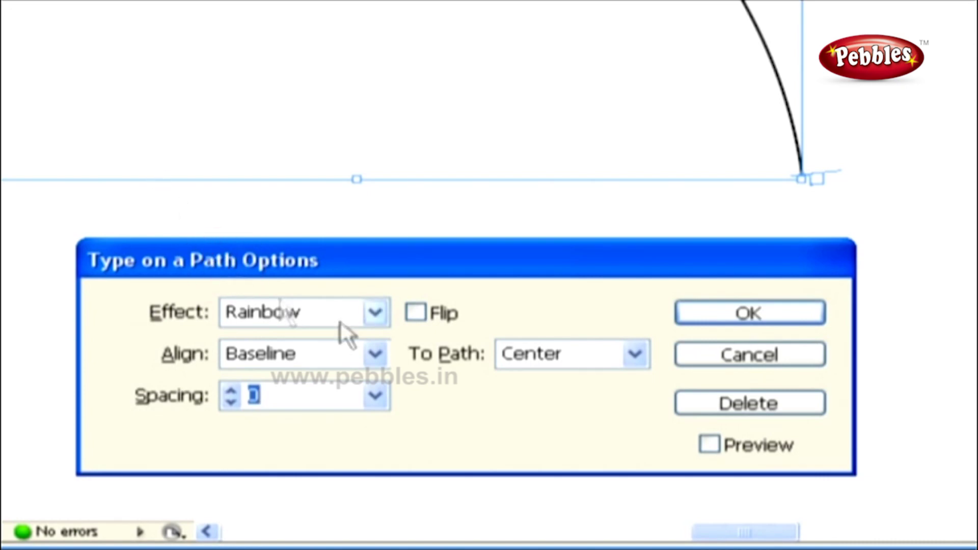
{"action": "left_click", "coordinate": [721, 442]}
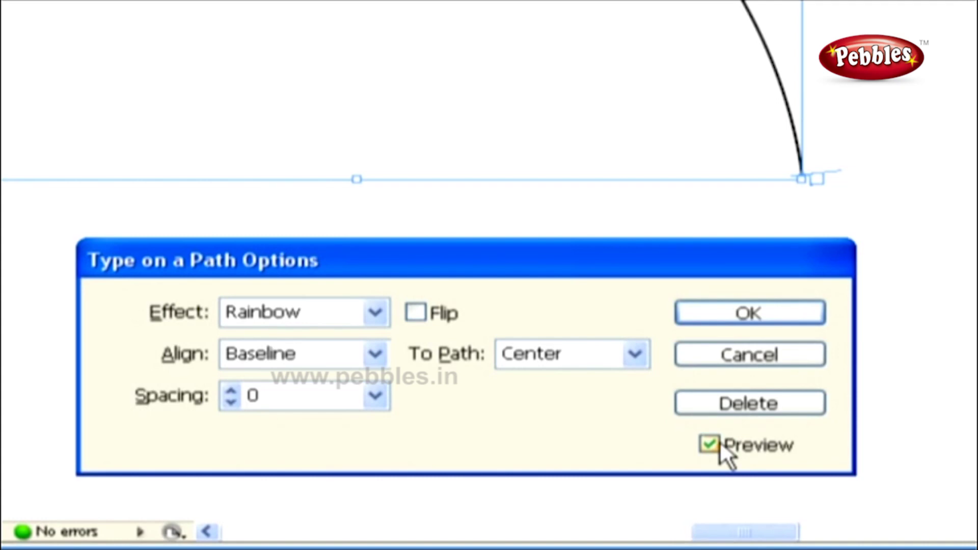
Preview the Skew, 3D Ribbon and Stair Step effects, then settle back on Rainbow
{"action": "left_click", "coordinate": [174, 309]}
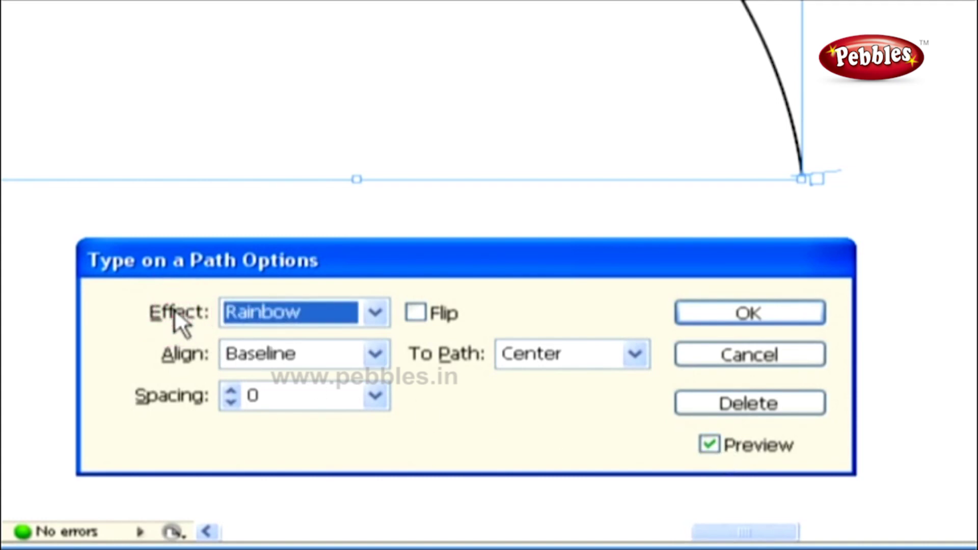
{"action": "left_click", "coordinate": [346, 312]}
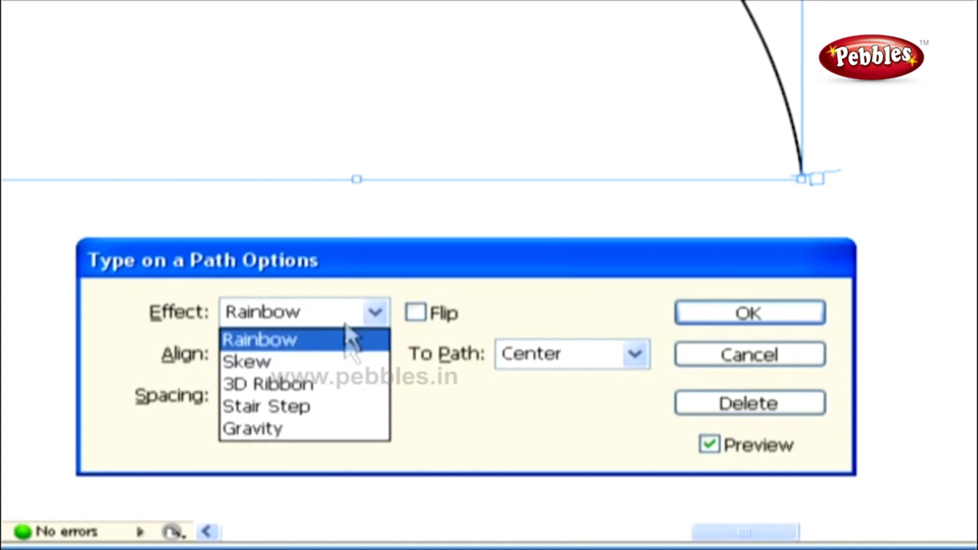
{"action": "left_click", "coordinate": [341, 363]}
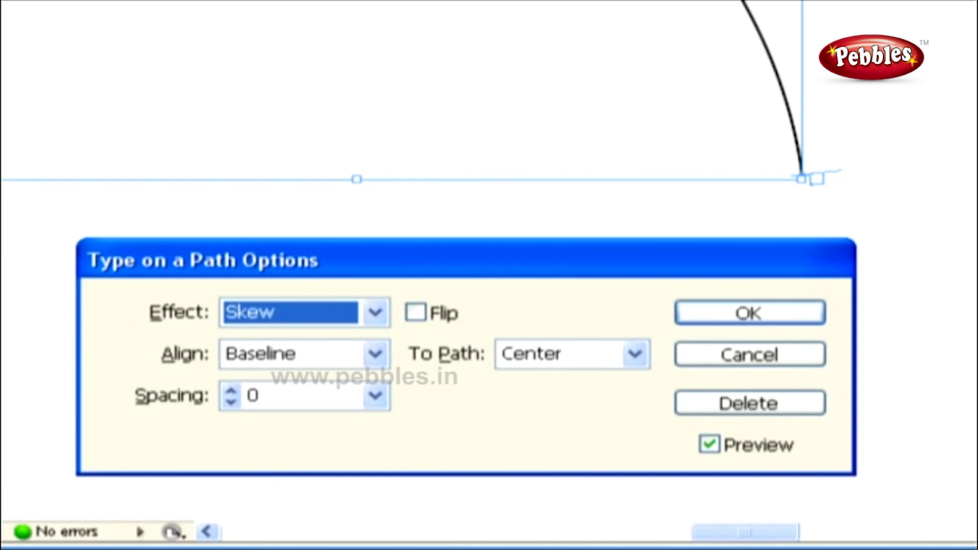
{"action": "left_click", "coordinate": [337, 311]}
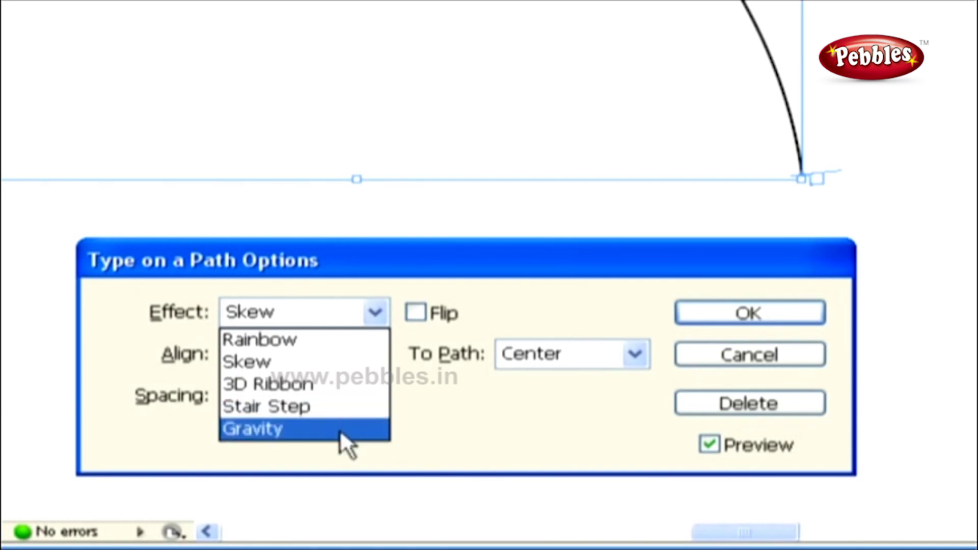
{"action": "left_click", "coordinate": [341, 390]}
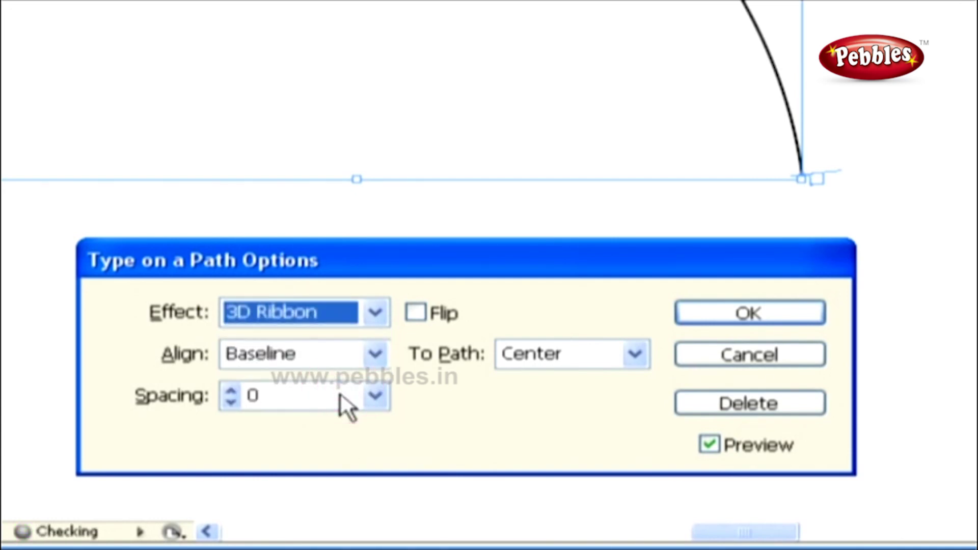
{"action": "left_click", "coordinate": [342, 311]}
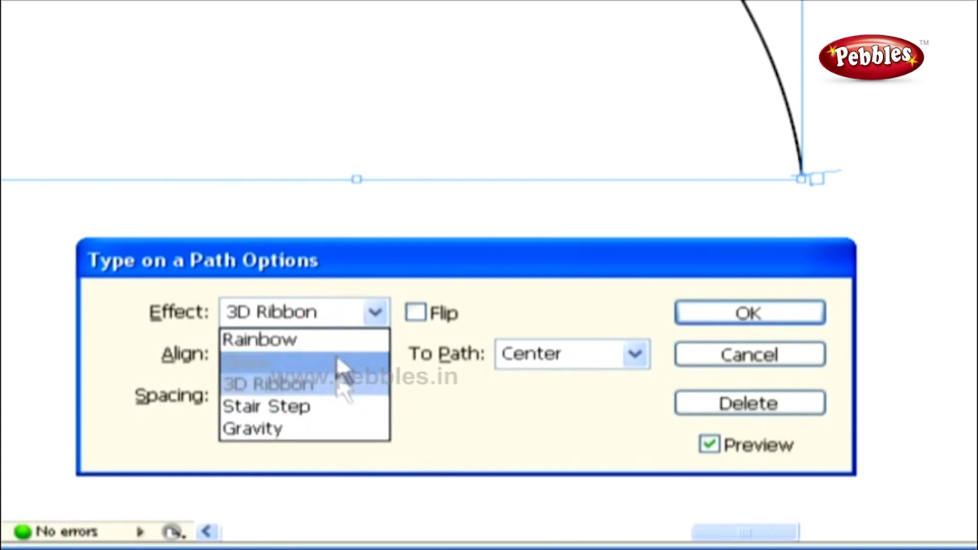
{"action": "left_click", "coordinate": [337, 405]}
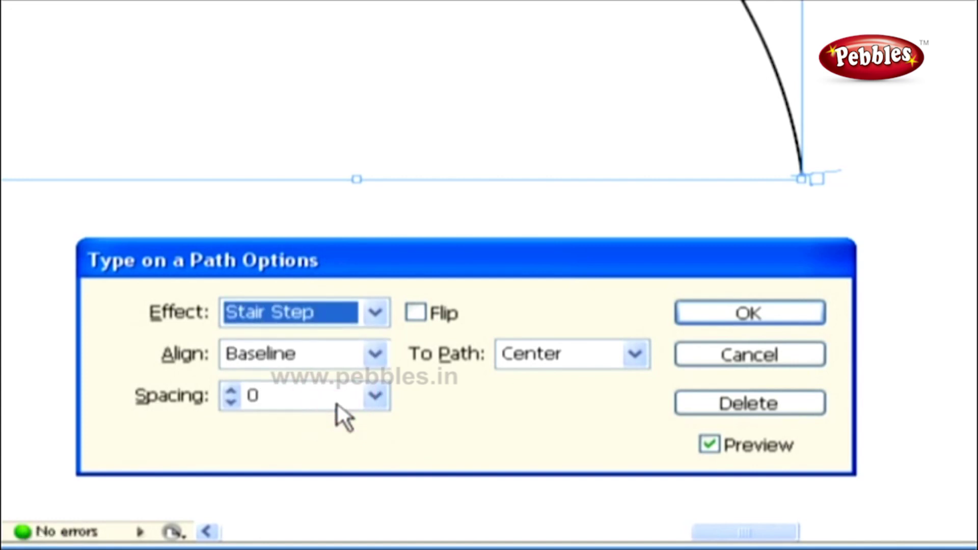
{"action": "left_click", "coordinate": [338, 311]}
{"action": "left_click", "coordinate": [329, 345]}
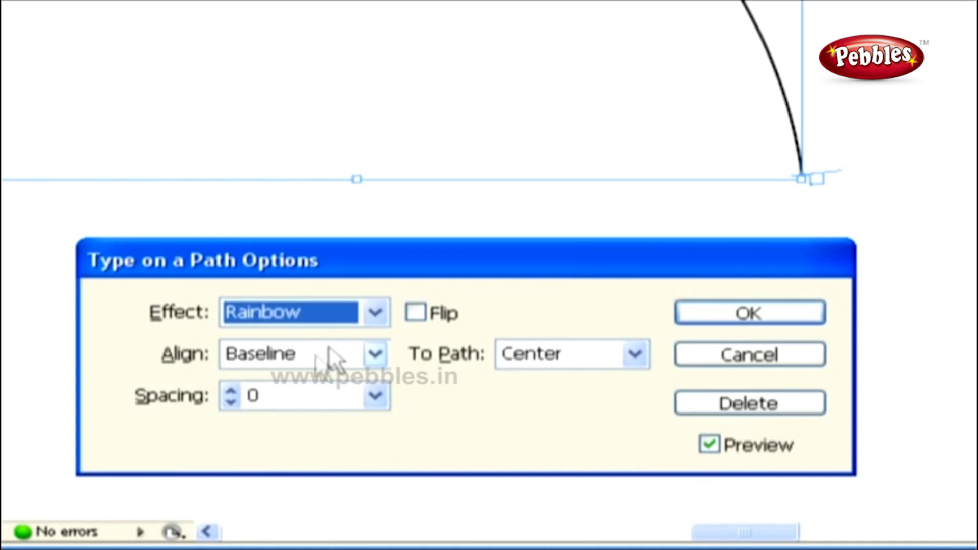
{"action": "left_click", "coordinate": [182, 354]}
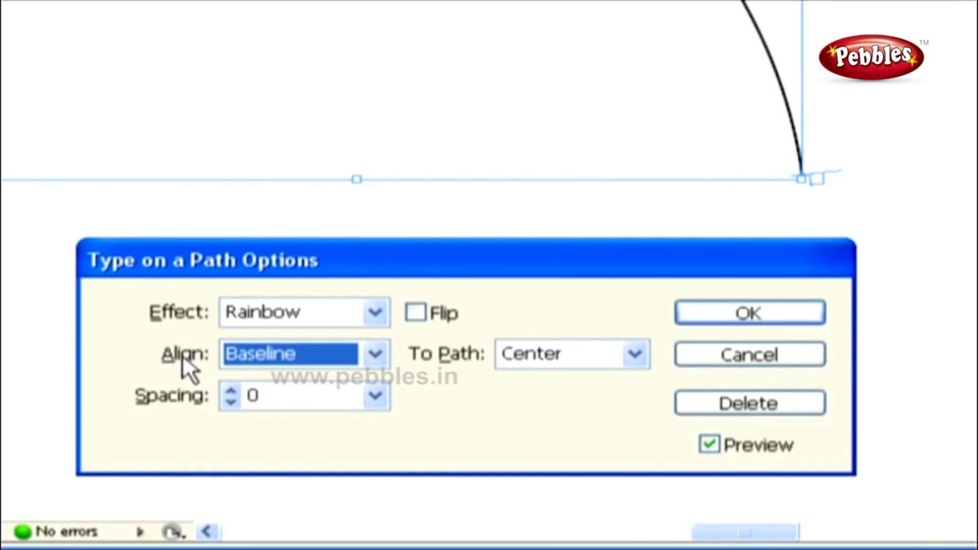
Try Ascender, Descender and Center alignment, return to Baseline, and toggle Flip on then off
{"action": "left_click", "coordinate": [301, 362]}
{"action": "left_click", "coordinate": [300, 380]}
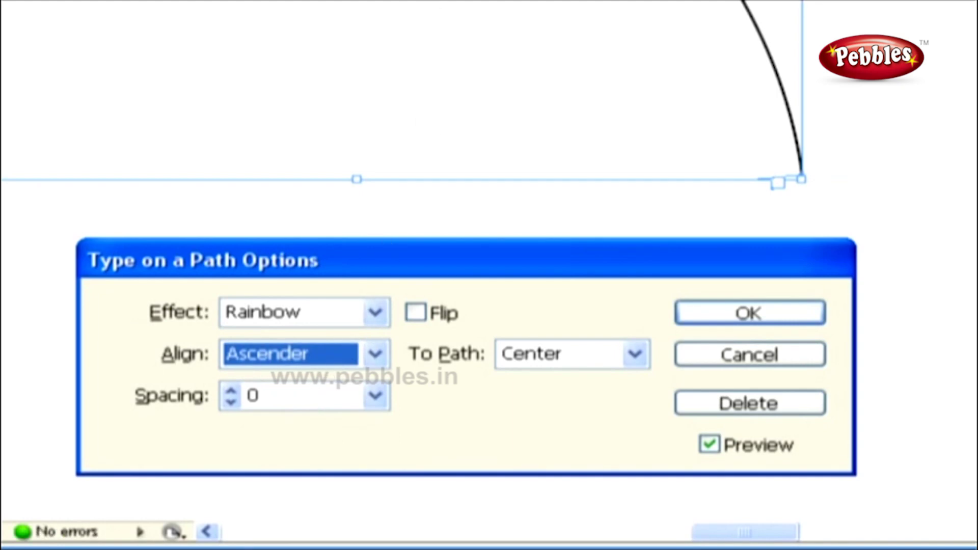
{"action": "left_click", "coordinate": [307, 346]}
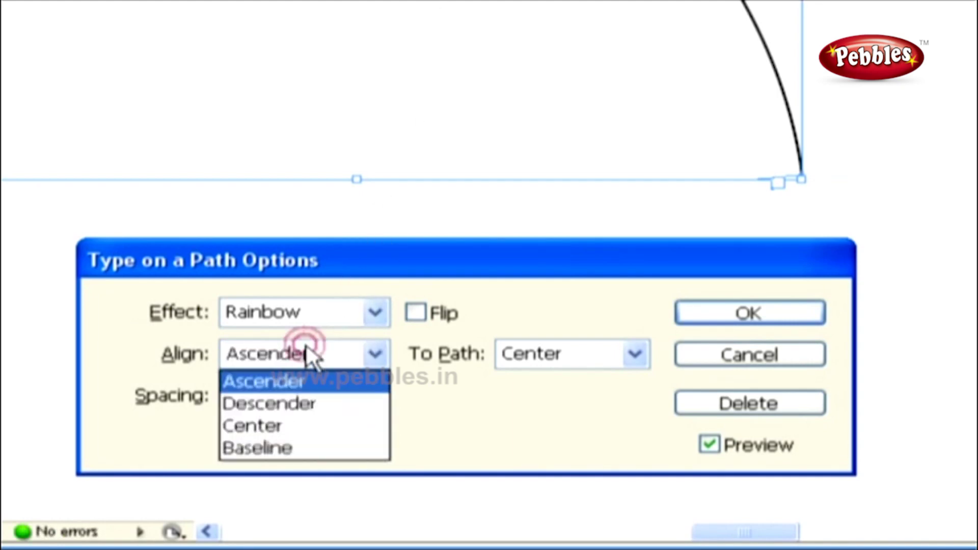
{"action": "left_click", "coordinate": [307, 398]}
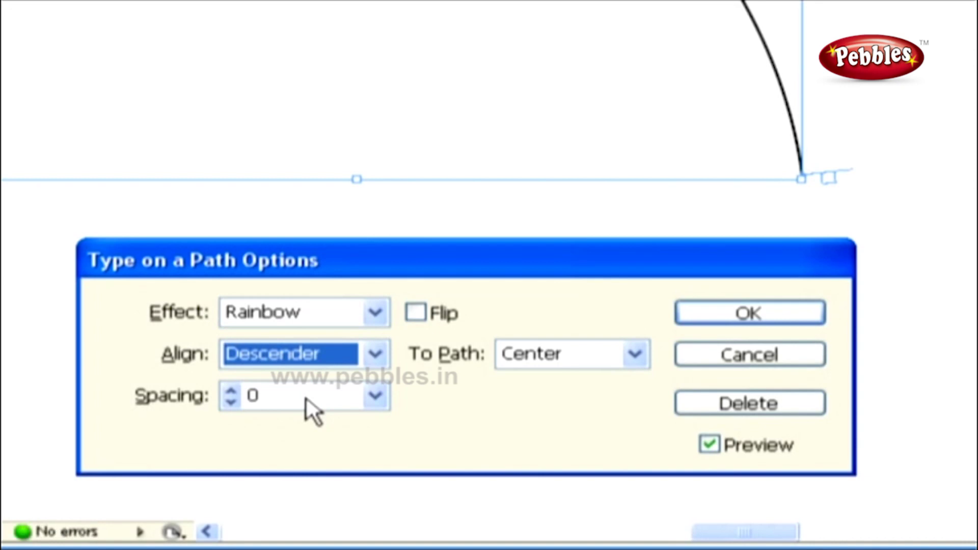
{"action": "left_click", "coordinate": [294, 352]}
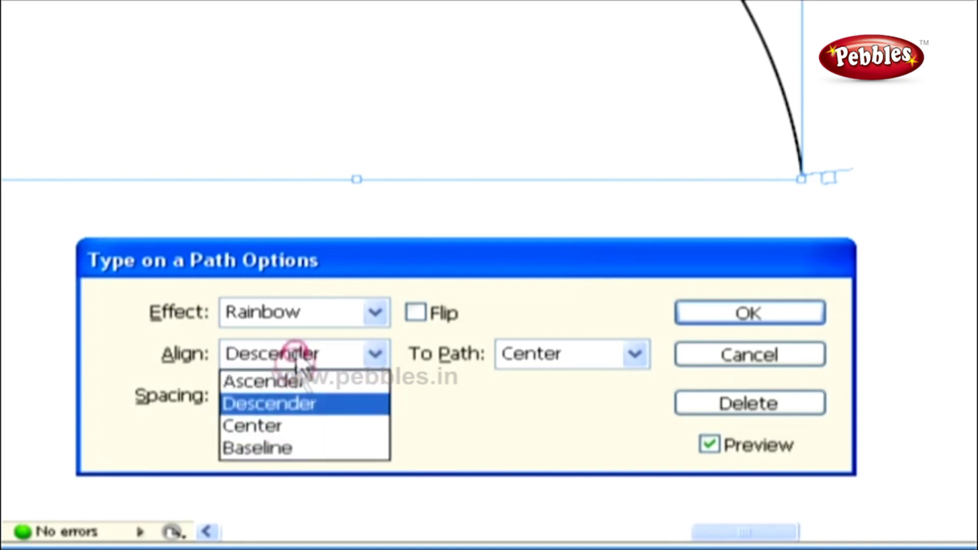
{"action": "left_click", "coordinate": [298, 424]}
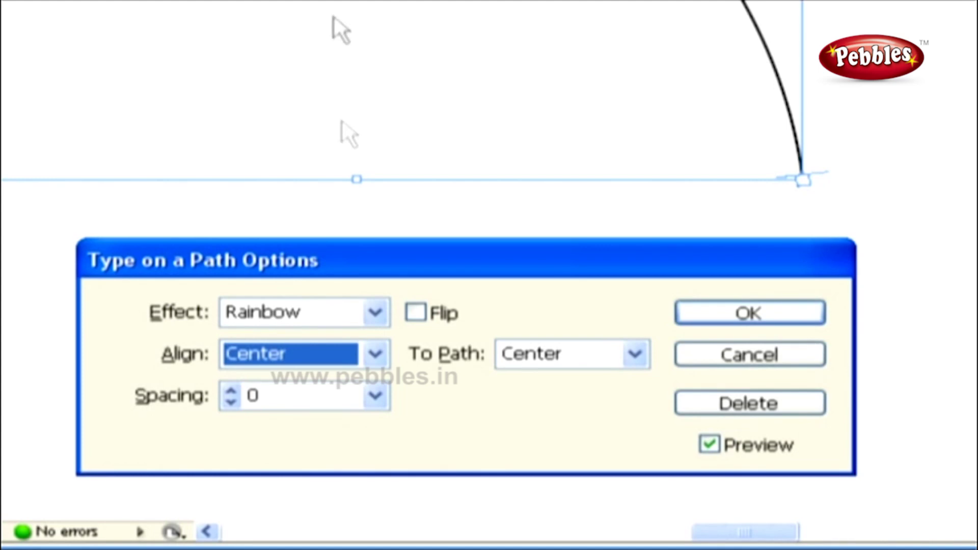
{"action": "left_click", "coordinate": [284, 354]}
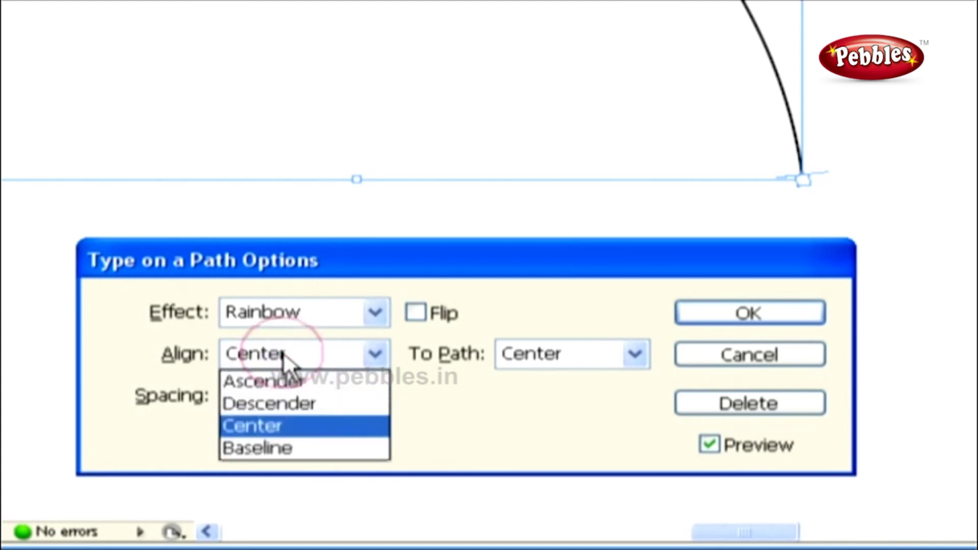
{"action": "left_click", "coordinate": [268, 448]}
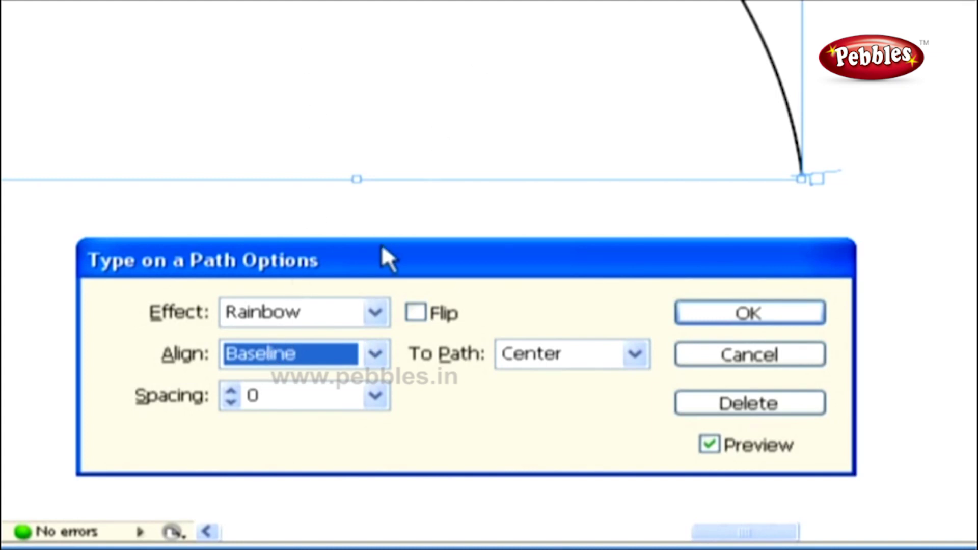
{"action": "left_click", "coordinate": [416, 312]}
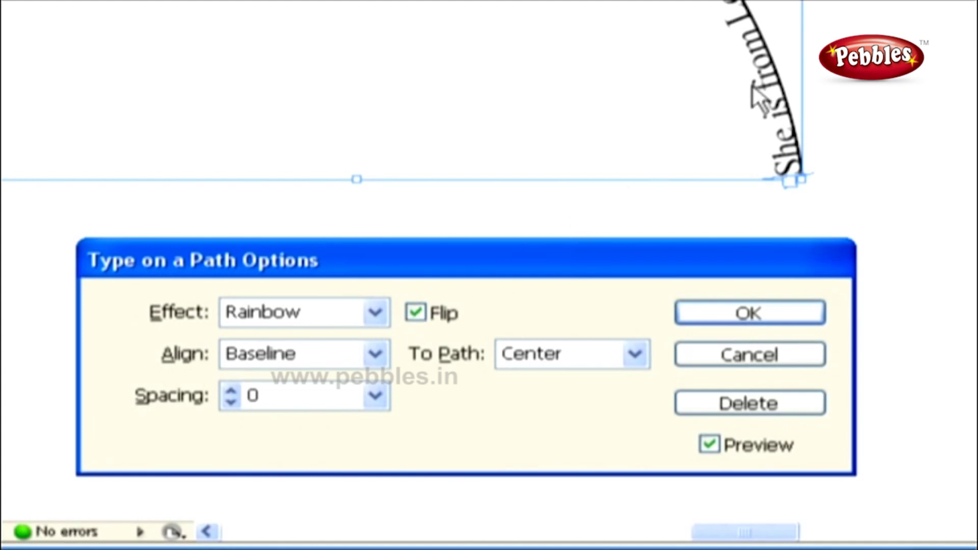
{"action": "left_click", "coordinate": [442, 312]}
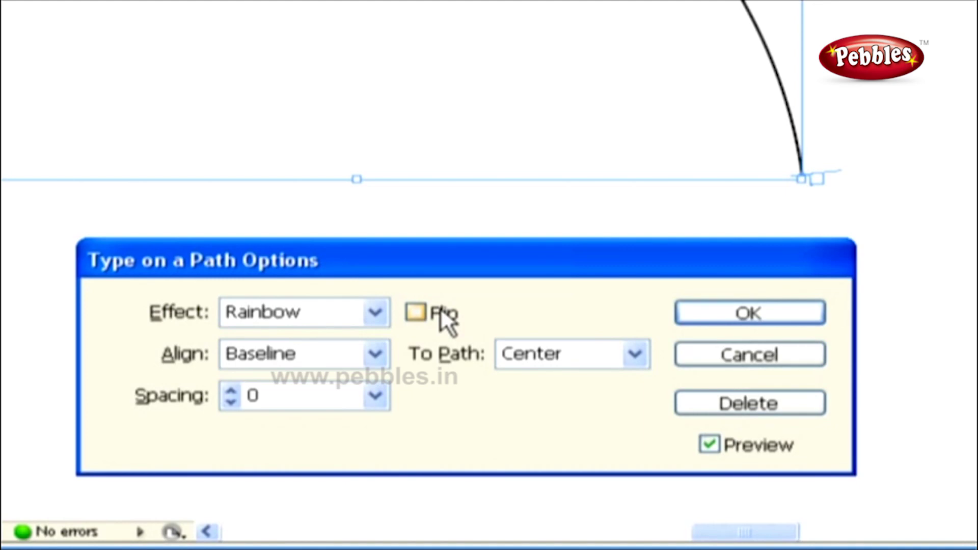
Set the path text Spacing to 12 after briefly trying -36
{"action": "left_click", "coordinate": [183, 398]}
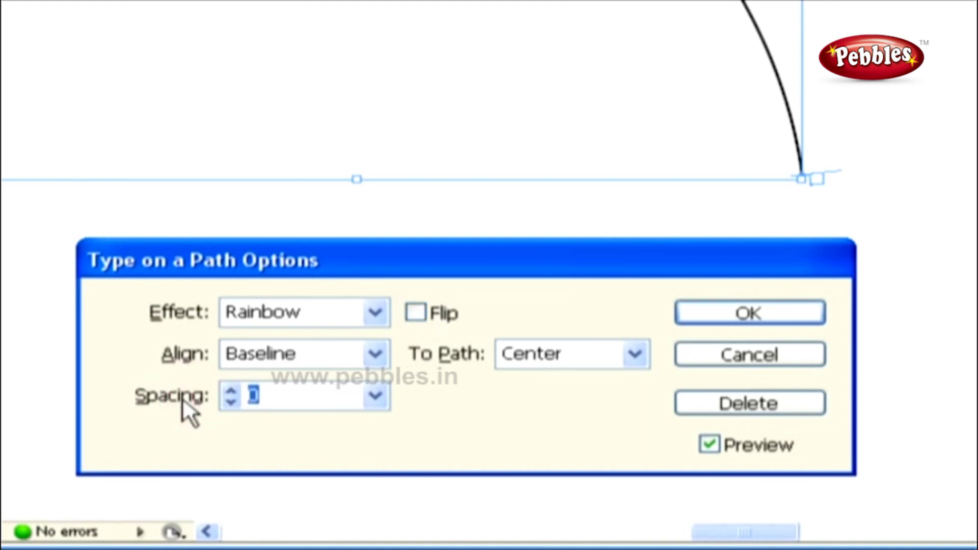
{"action": "left_click", "coordinate": [377, 396]}
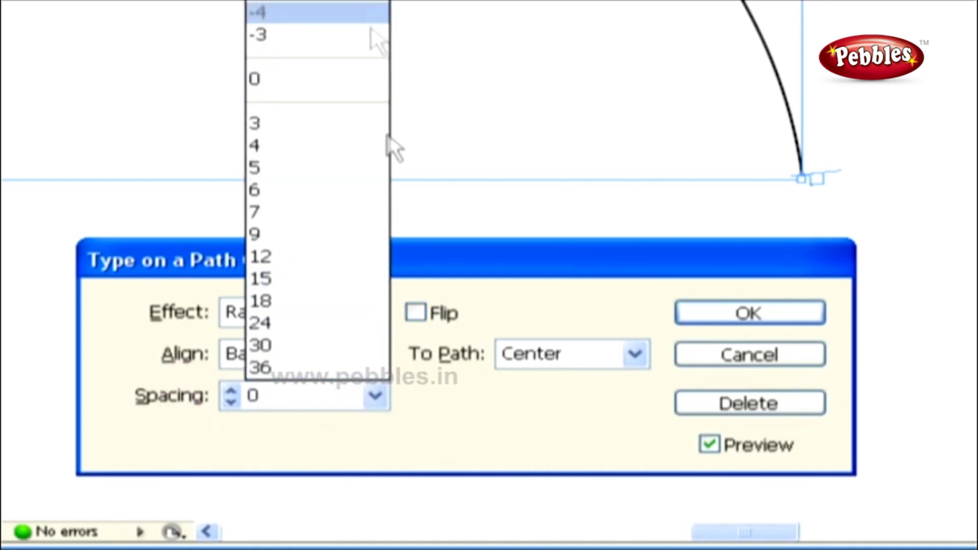
{"action": "left_click", "coordinate": [316, 2]}
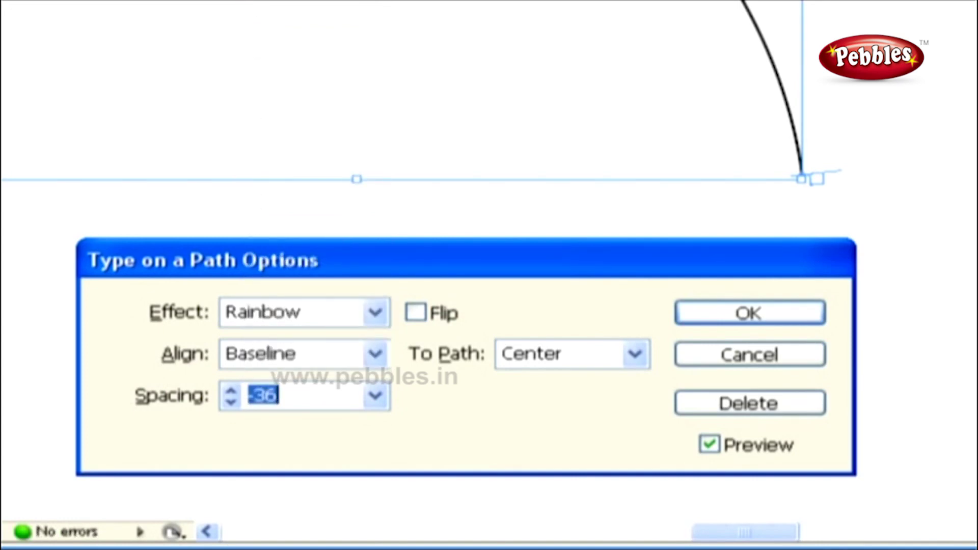
{"action": "left_click", "coordinate": [376, 396]}
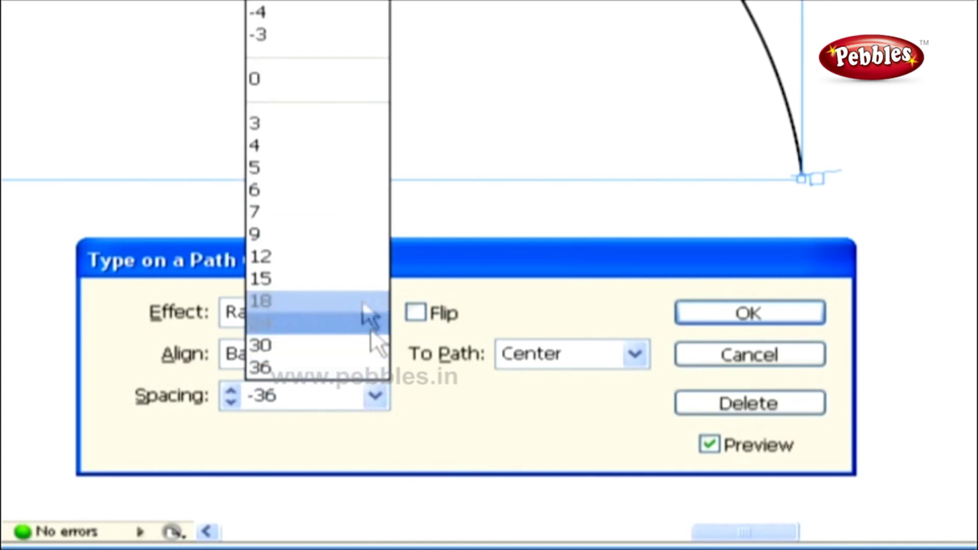
{"action": "left_click", "coordinate": [348, 255]}
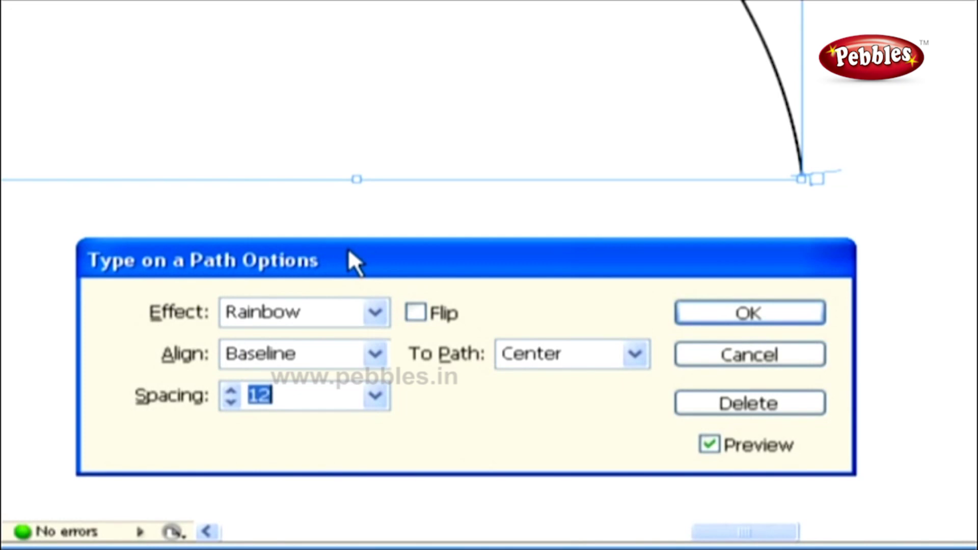
Set the To Path alignment to Top and confirm the dialog with OK
{"action": "left_click", "coordinate": [450, 357]}
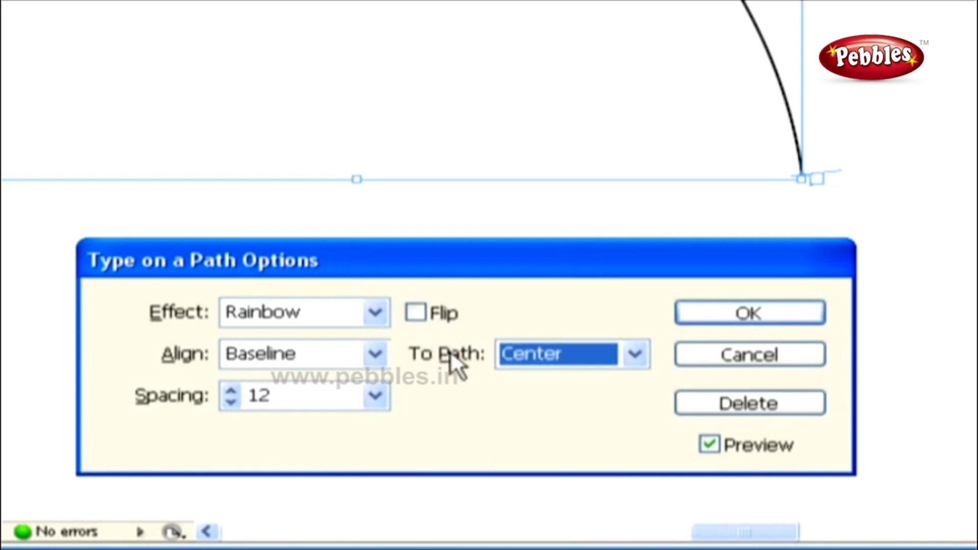
{"action": "left_click", "coordinate": [596, 355]}
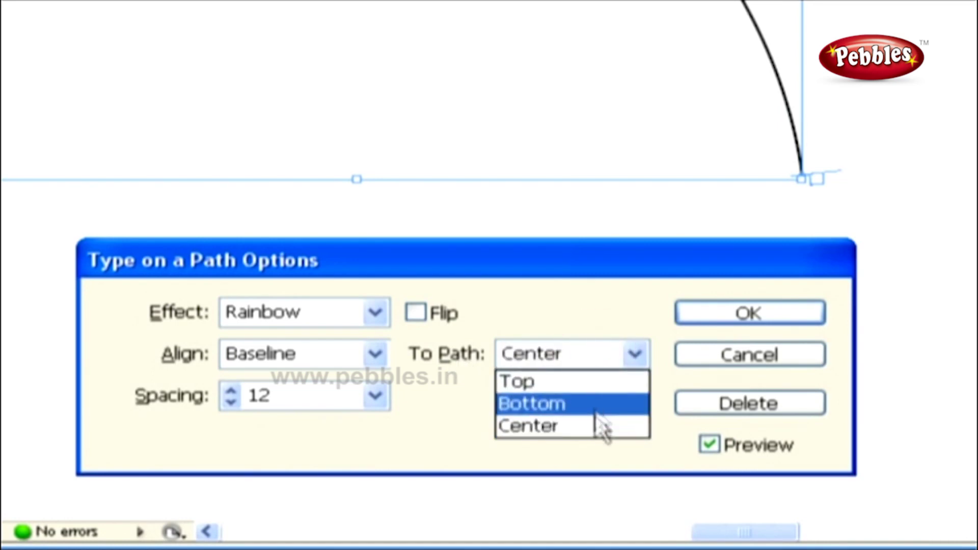
{"action": "left_click", "coordinate": [595, 377]}
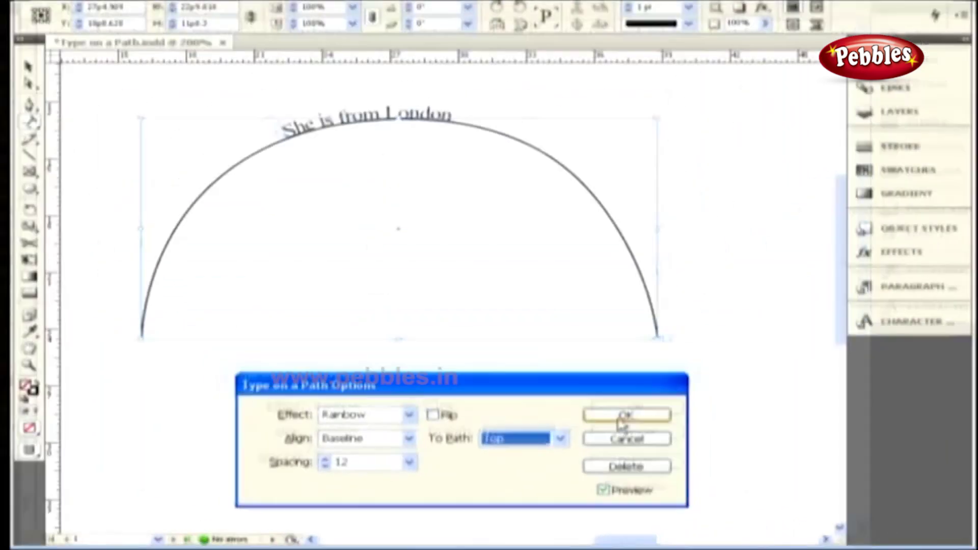
{"action": "left_click", "coordinate": [622, 421]}
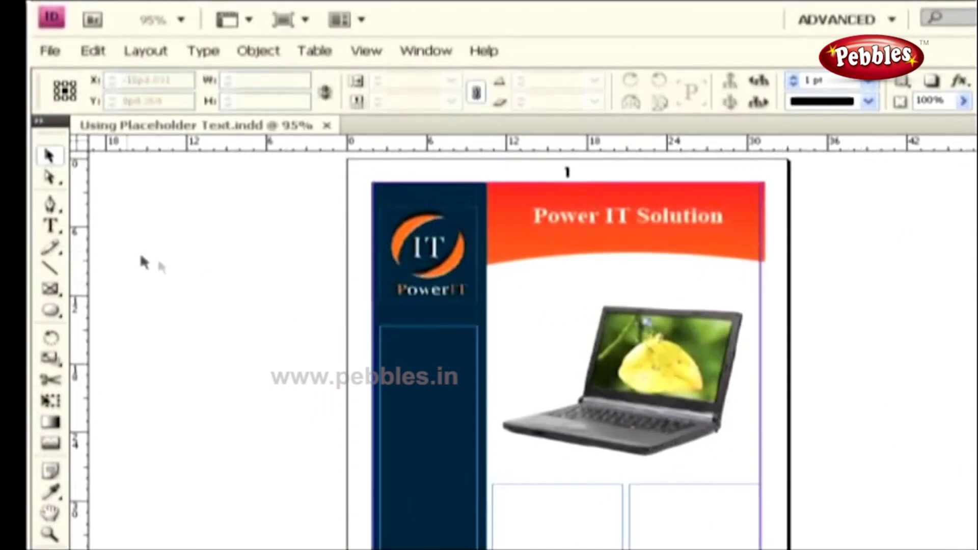
Fill the dark-blue sidebar frame with placeholder text, then select most of the numbered placeholder list
{"action": "left_click", "coordinate": [80, 179]}
{"action": "left_click", "coordinate": [406, 357]}
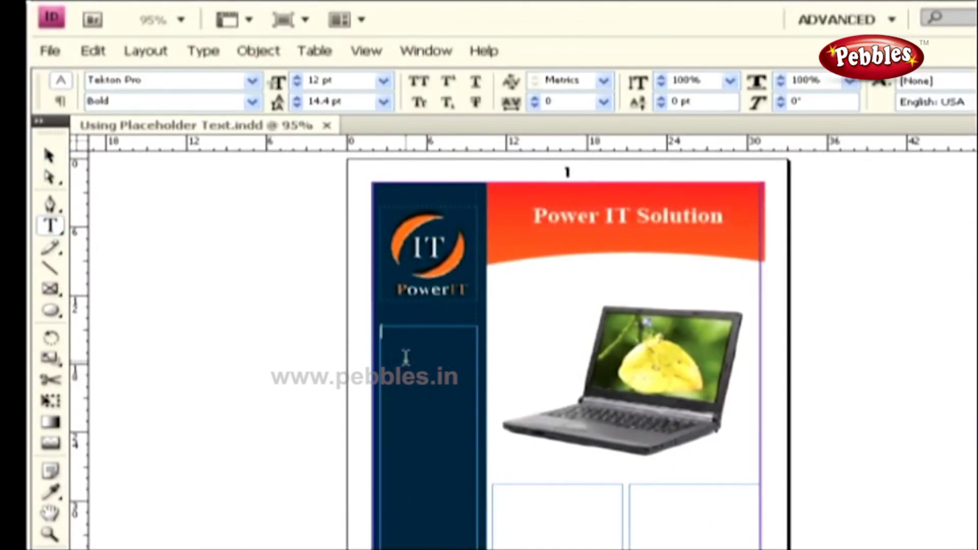
{"action": "left_click", "coordinate": [203, 53]}
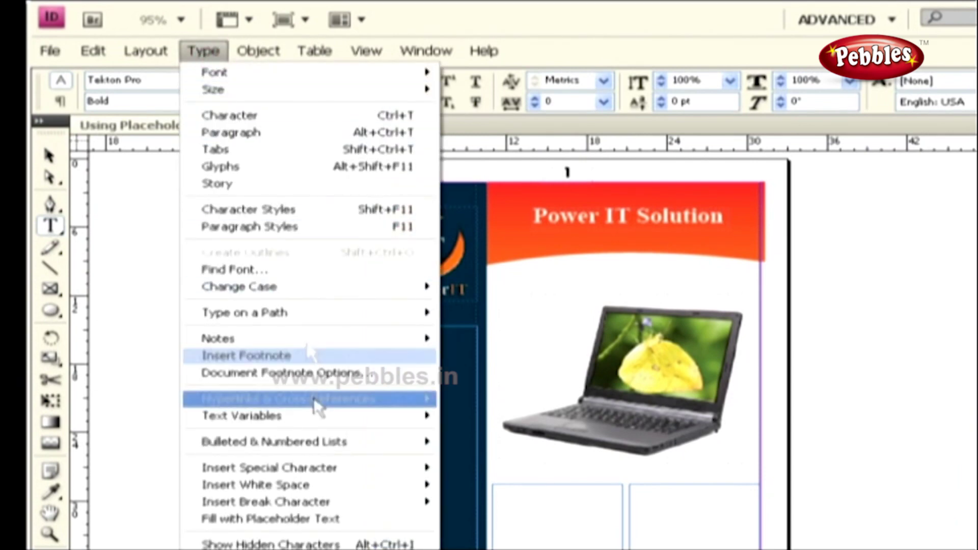
{"action": "left_click", "coordinate": [310, 519]}
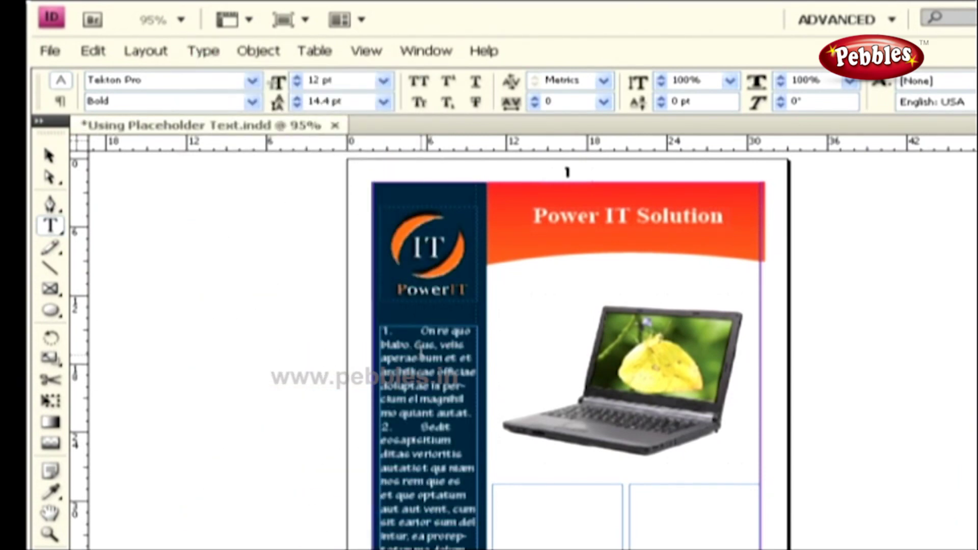
{"action": "left_click", "coordinate": [420, 353]}
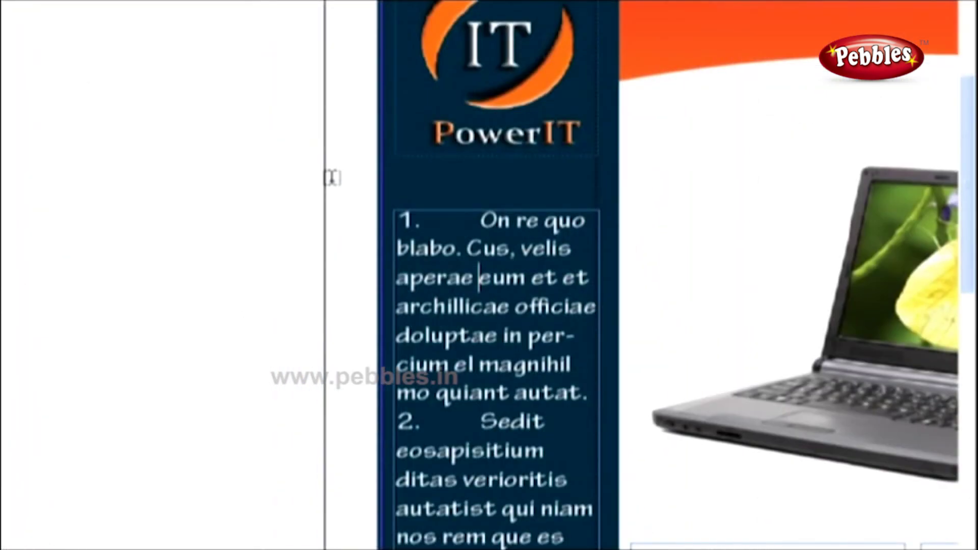
{"action": "left_click_drag", "start_coordinate": [442, 249], "coordinate": [504, 546]}
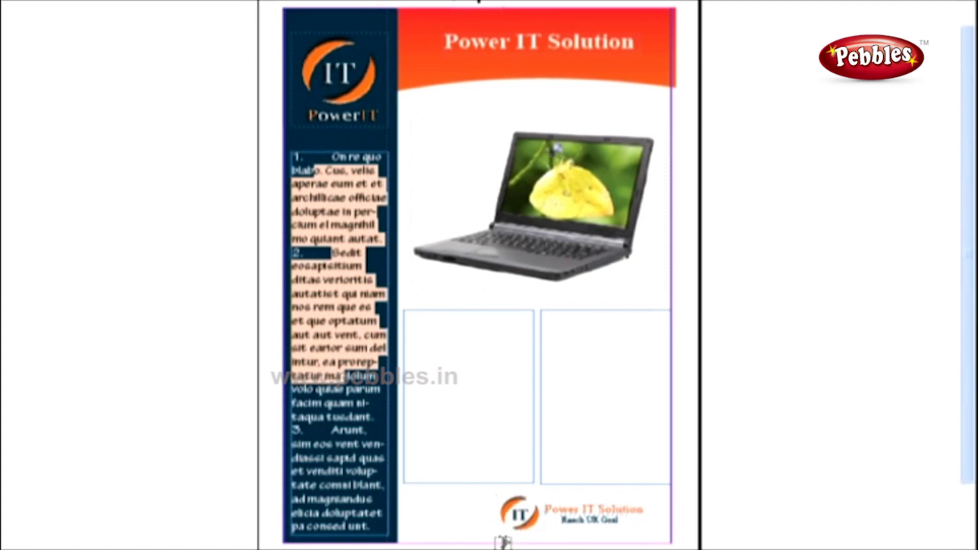
In Explorer, drag the Desktop's Placeholder file into the Adobe InDesign CS4 folder
{"action": "key", "text": "alt+Tab"}
{"action": "key", "text": "Tab"}
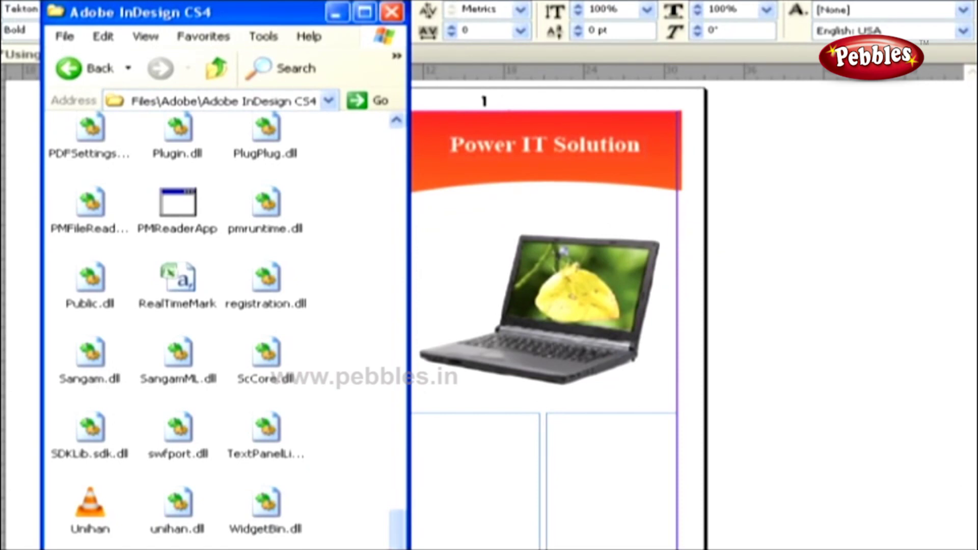
{"action": "key", "text": "alt+Tab"}
{"action": "key", "text": "Tab"}
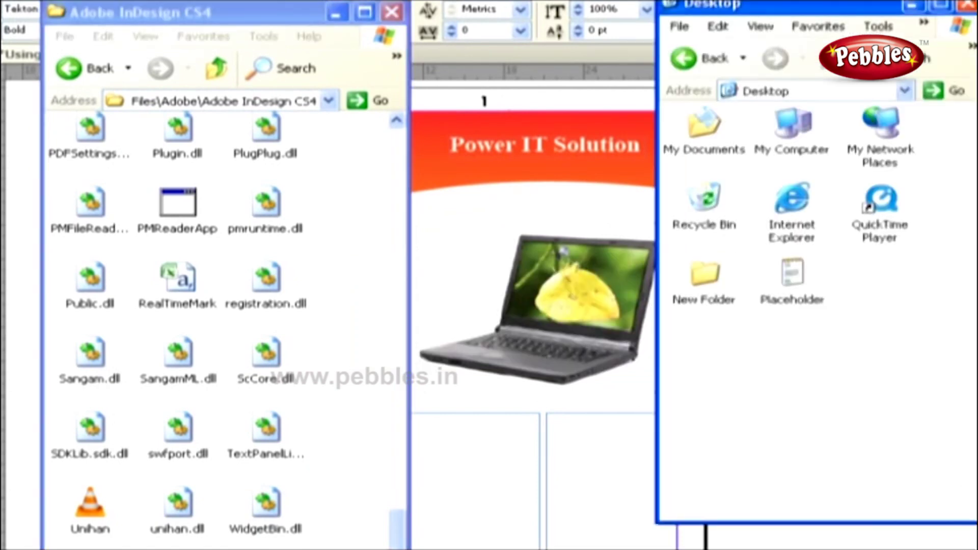
{"action": "left_click", "coordinate": [791, 277]}
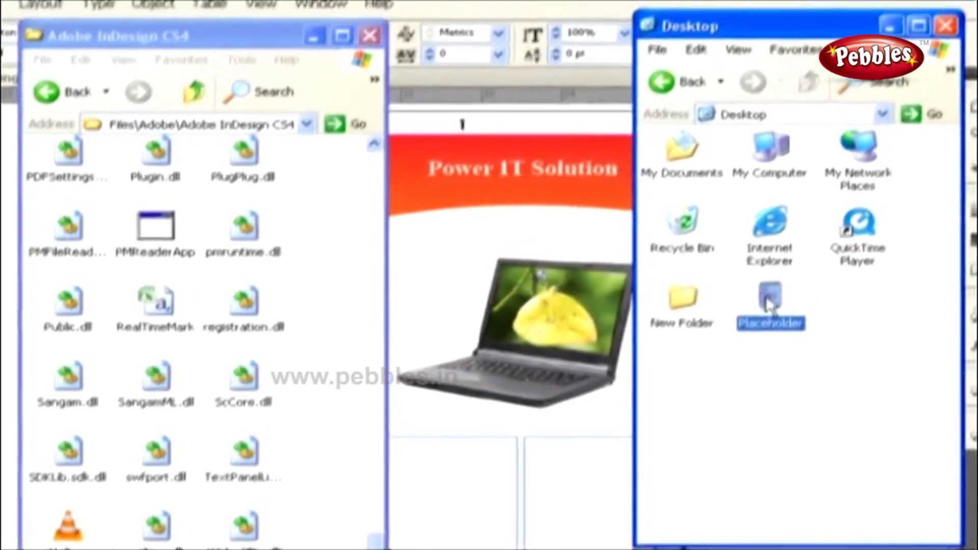
{"action": "left_click_drag", "start_coordinate": [787, 272], "coordinate": [326, 477]}
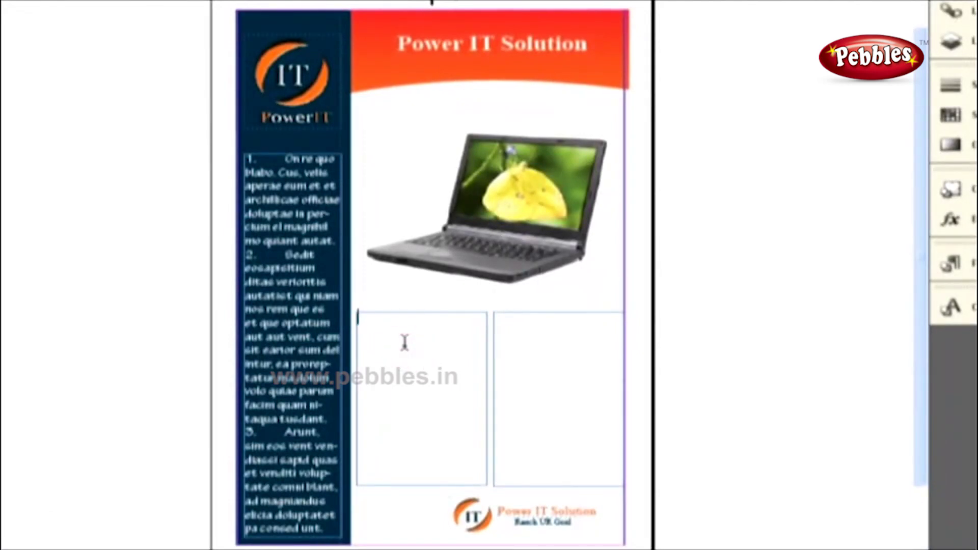
Fill the frames below the laptop with the beauty placeholder text and select 'animal, place, object, or idea'
{"action": "right_click", "coordinate": [405, 344]}
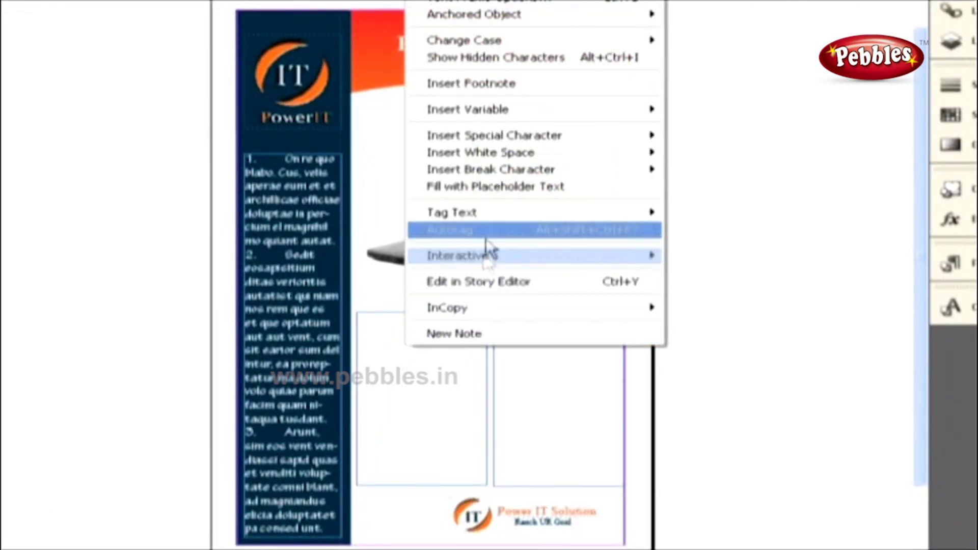
{"action": "left_click", "coordinate": [492, 187]}
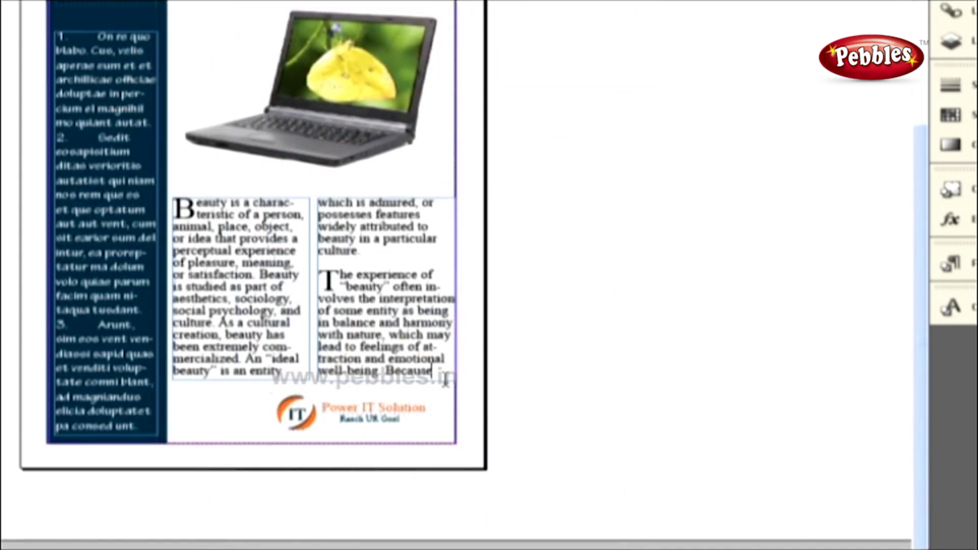
{"action": "left_click_drag", "start_coordinate": [196, 224], "coordinate": [301, 285]}
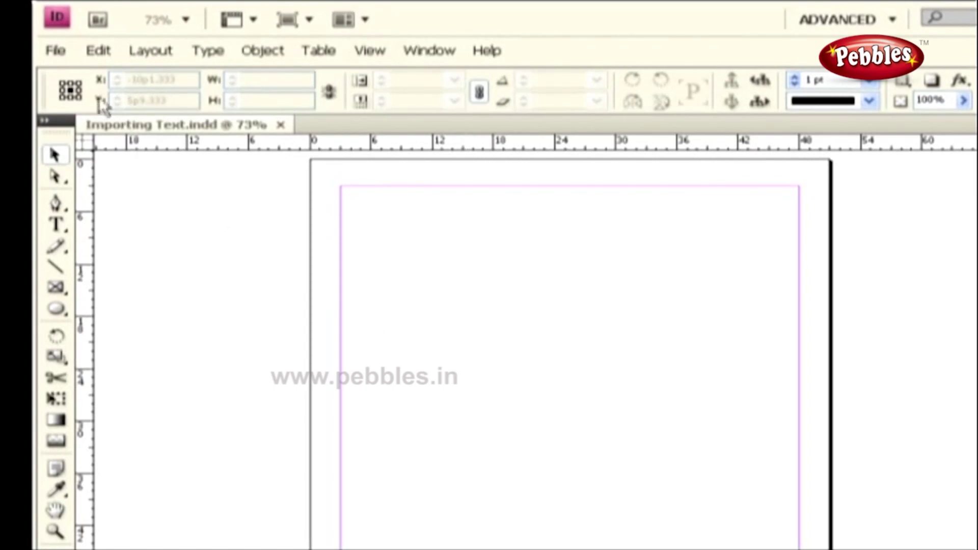
Place the Text.indd file with Show Import Options turned on
{"action": "left_click", "coordinate": [57, 50]}
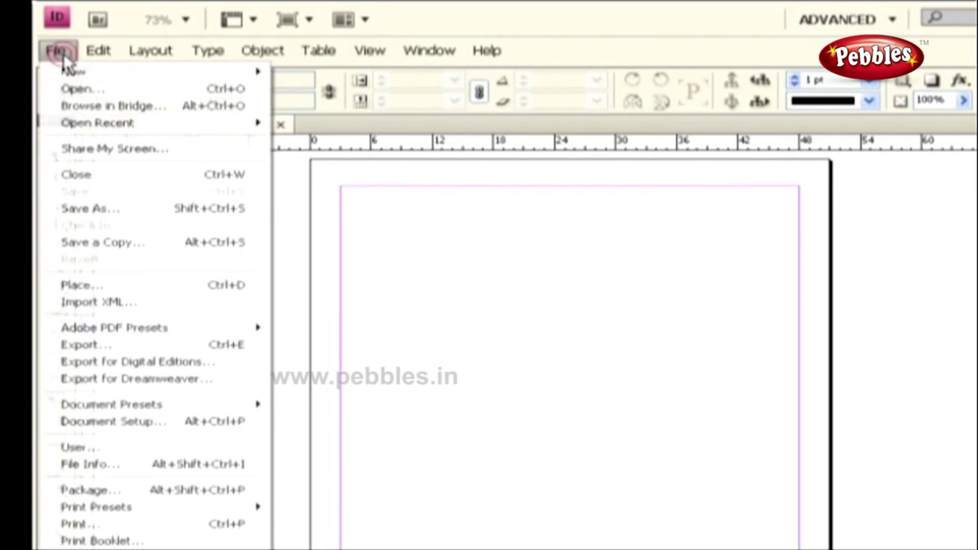
{"action": "left_click", "coordinate": [104, 283]}
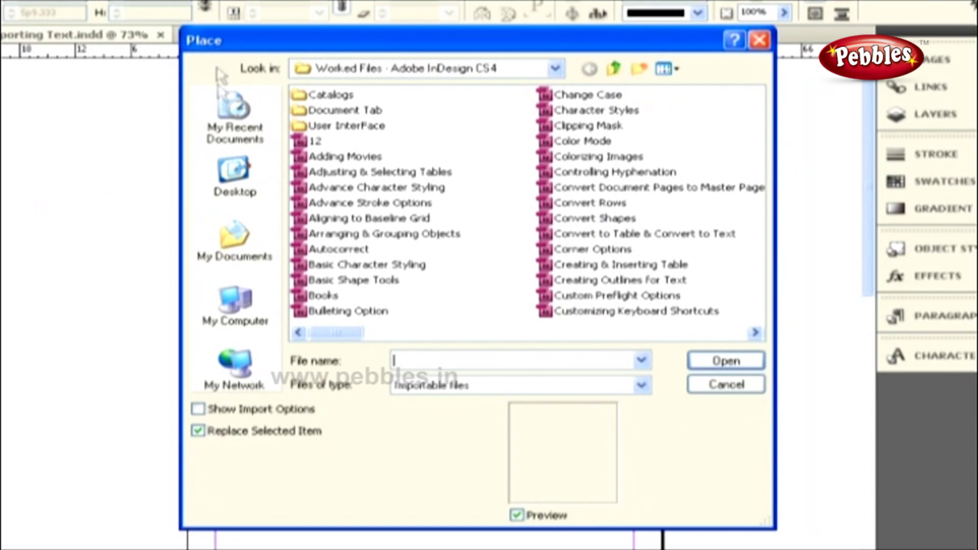
{"action": "left_click", "coordinate": [219, 409]}
{"action": "left_click", "coordinate": [331, 334]}
{"action": "left_click_drag", "start_coordinate": [331, 334], "coordinate": [593, 332]}
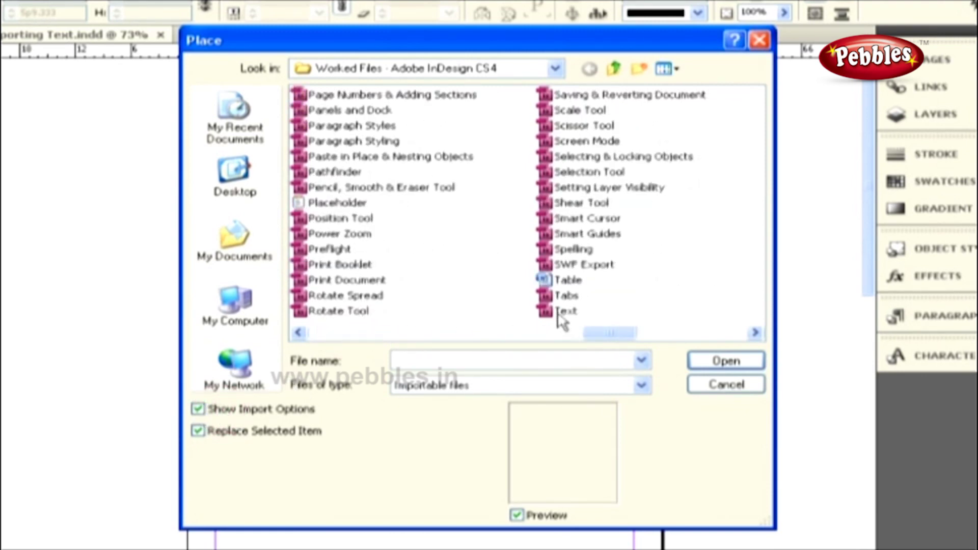
{"action": "left_click", "coordinate": [563, 312]}
{"action": "left_click", "coordinate": [705, 361]}
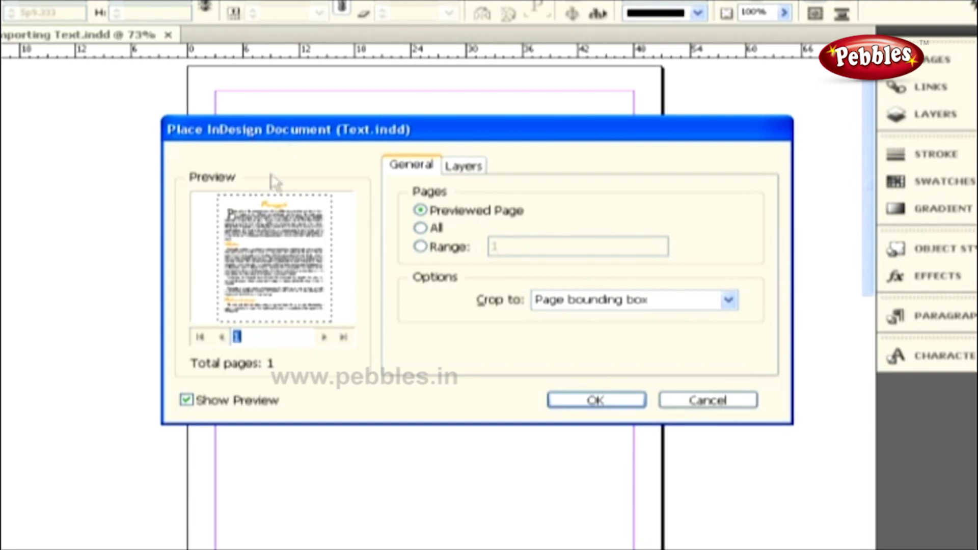
Keep cropping to the page bounding box, review the layer options, and accept Text.indd's import settings
{"action": "left_click", "coordinate": [241, 336]}
{"action": "double_click", "coordinate": [236, 337]}
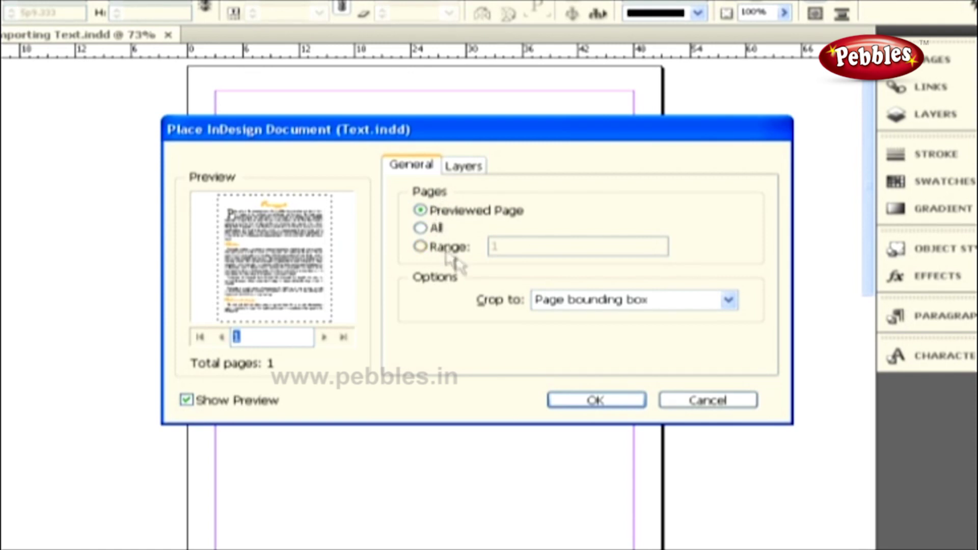
{"action": "left_click", "coordinate": [514, 302]}
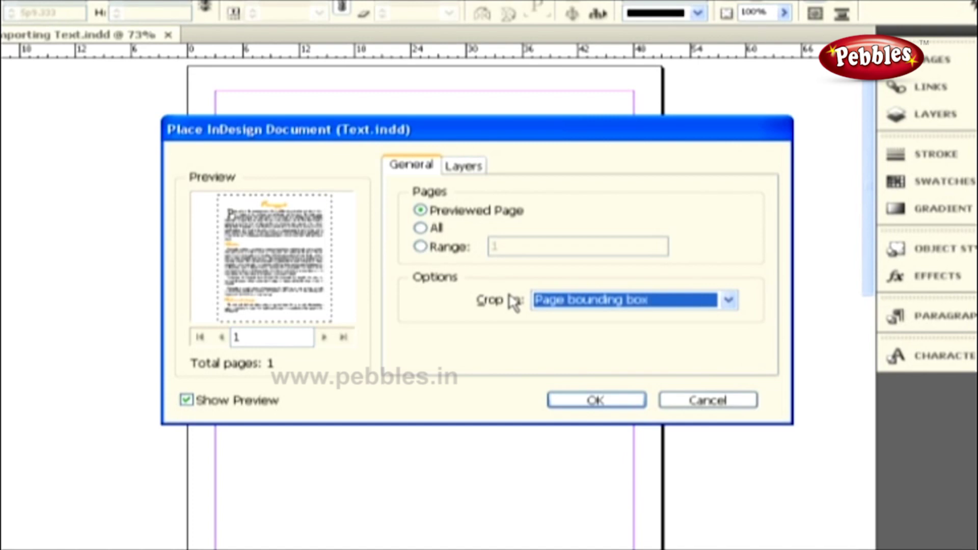
{"action": "left_click", "coordinate": [612, 300]}
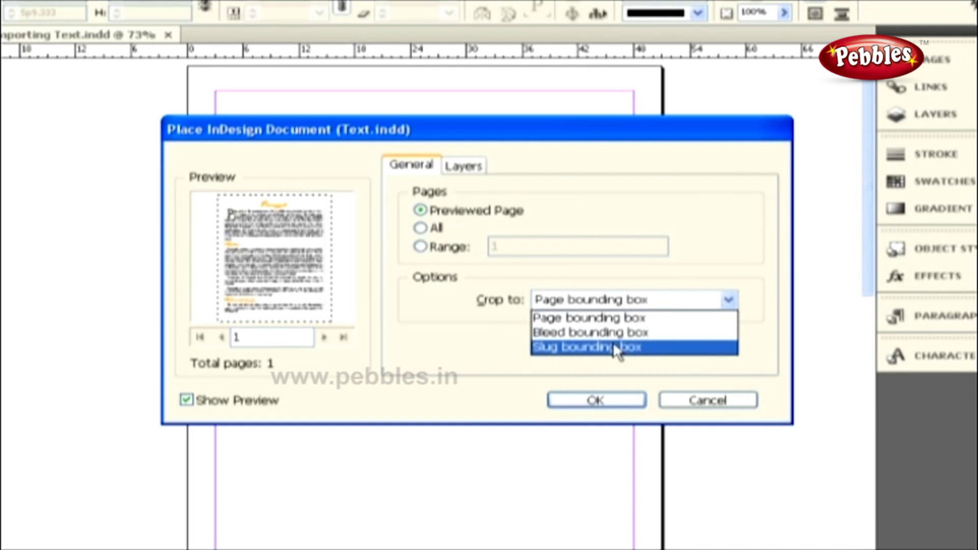
{"action": "left_click", "coordinate": [602, 317]}
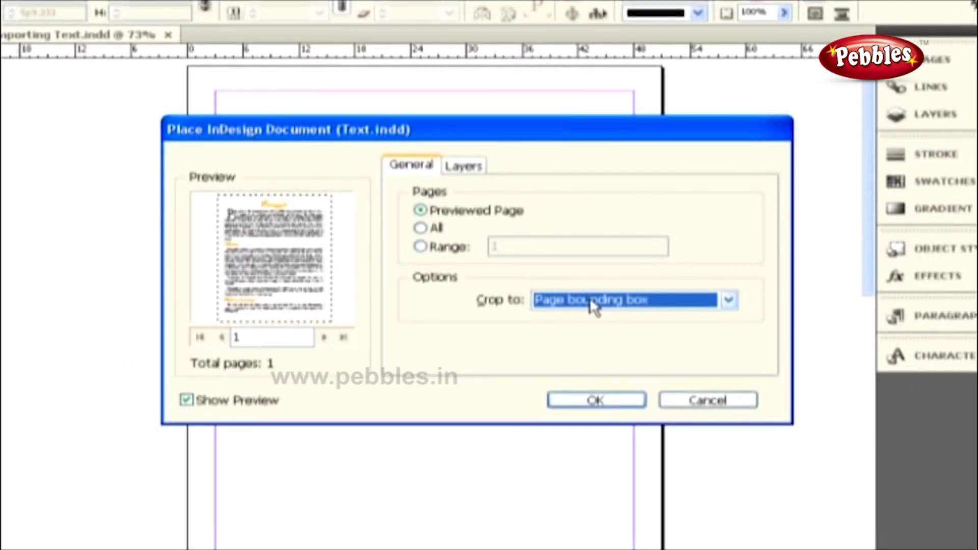
{"action": "left_click", "coordinate": [462, 167]}
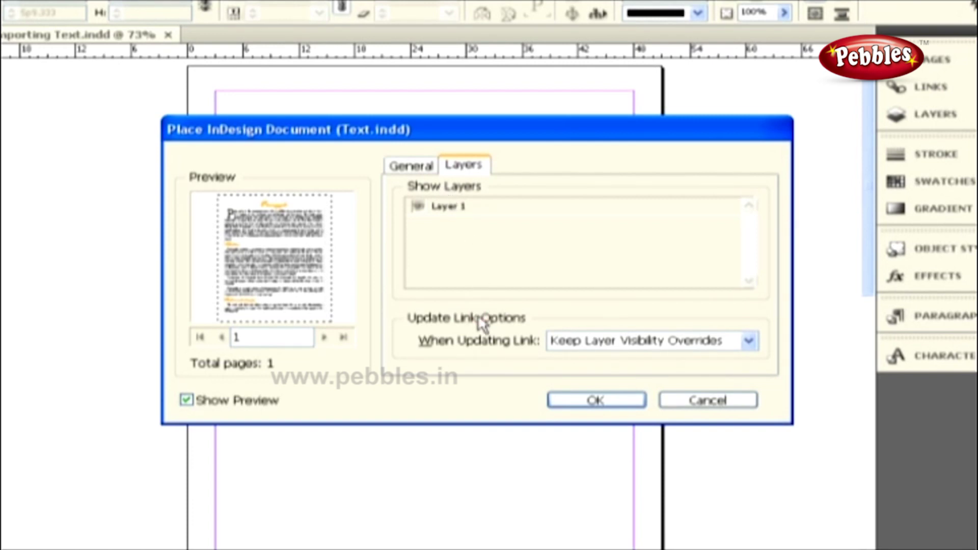
{"action": "left_click", "coordinate": [589, 400]}
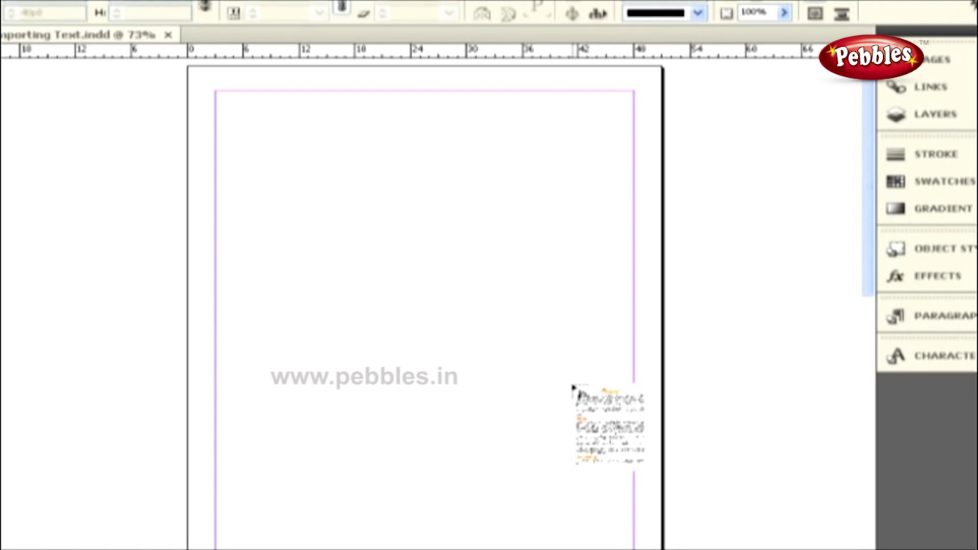
Place the loaded Pineapple page at the page's top-left, then delete the placed frame
{"action": "left_click", "coordinate": [186, 66]}
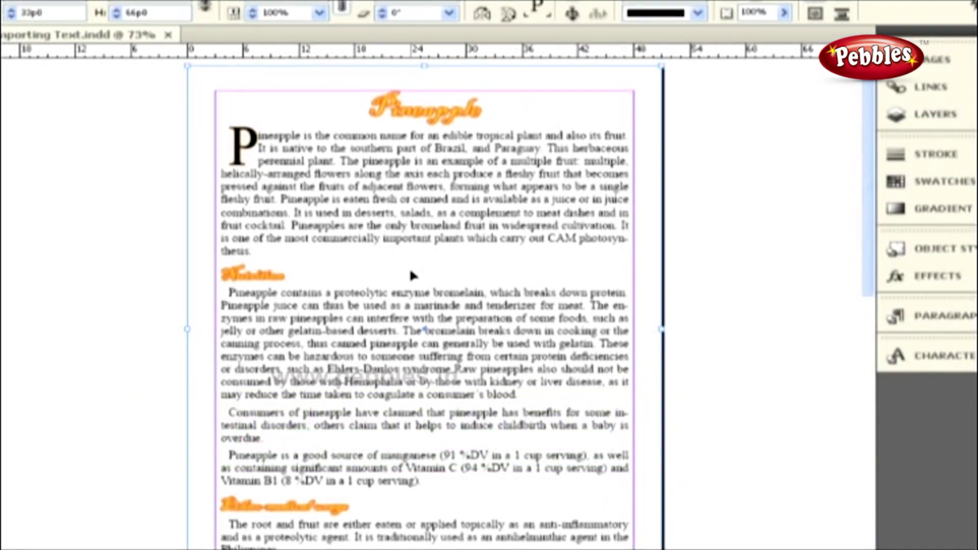
{"action": "key", "text": "Delete"}
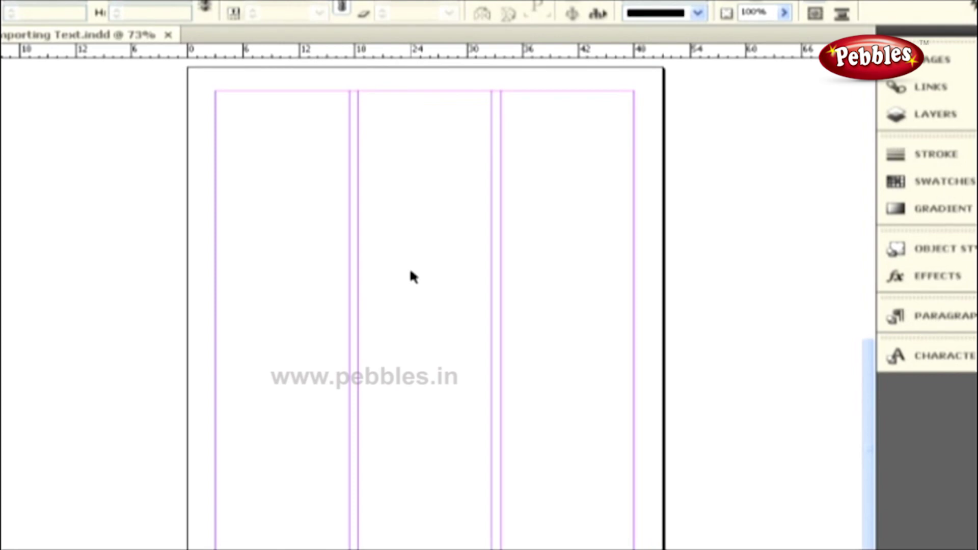
Place the Importing Text file without import options at the first column's top-left
{"action": "key", "text": "ctrl+d"}
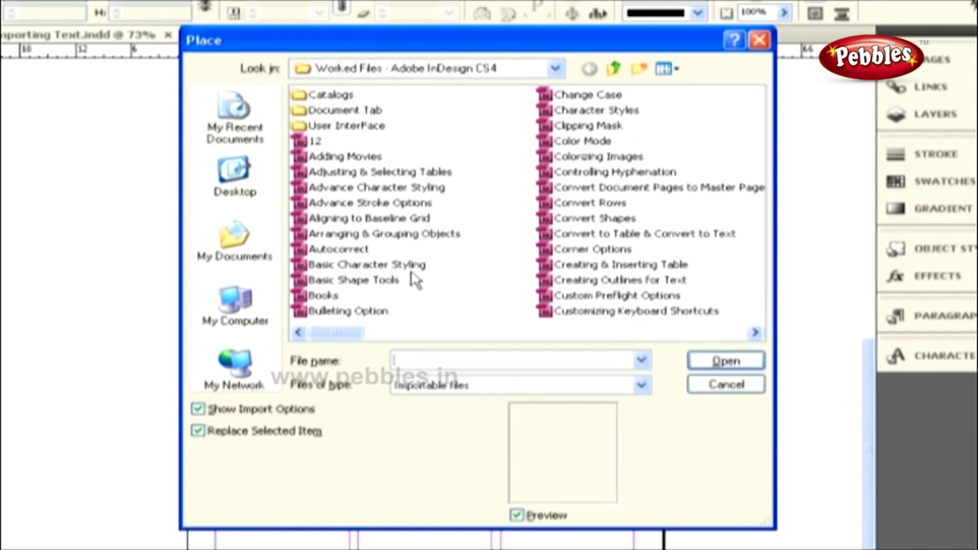
{"action": "left_click", "coordinate": [291, 411]}
{"action": "left_click_drag", "start_coordinate": [334, 334], "coordinate": [491, 336]}
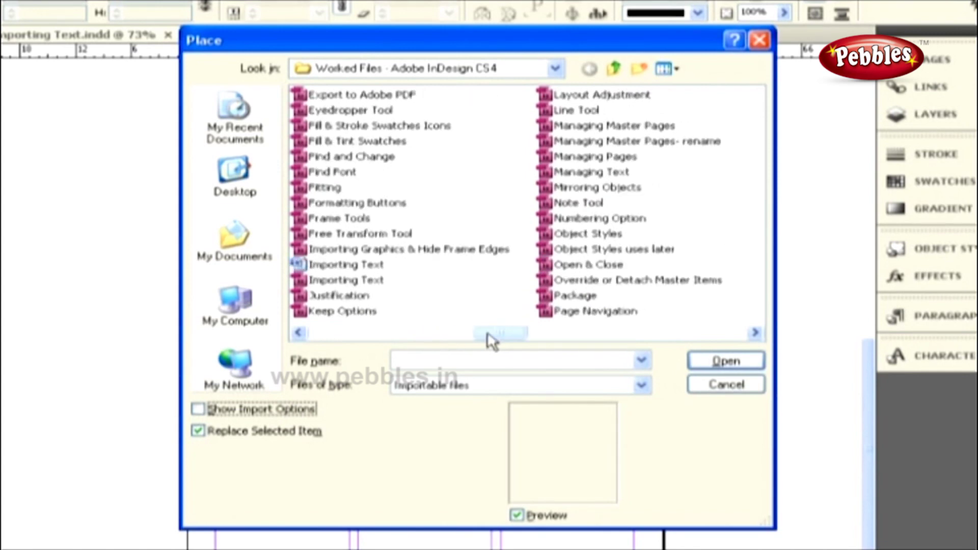
{"action": "left_click", "coordinate": [363, 264]}
{"action": "left_click", "coordinate": [723, 361]}
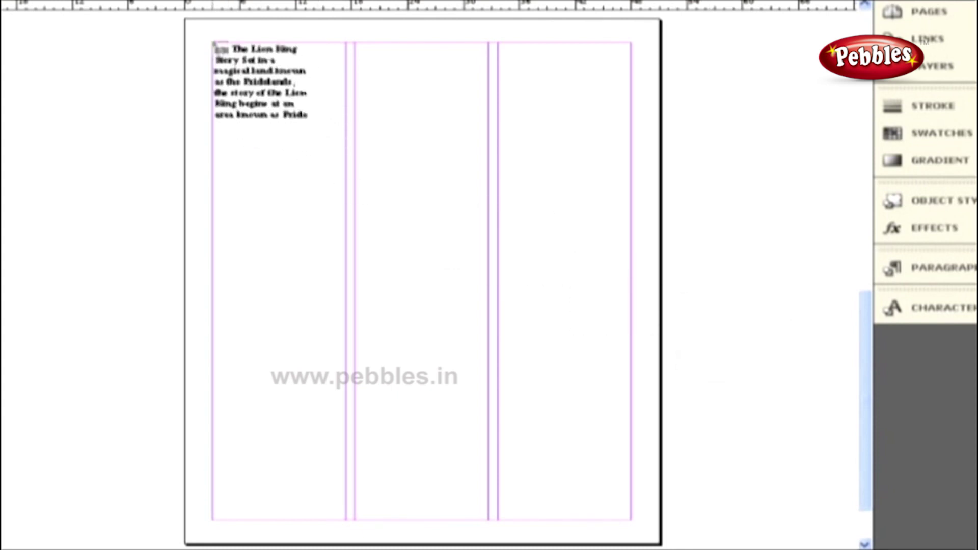
{"action": "left_click", "coordinate": [206, 37]}
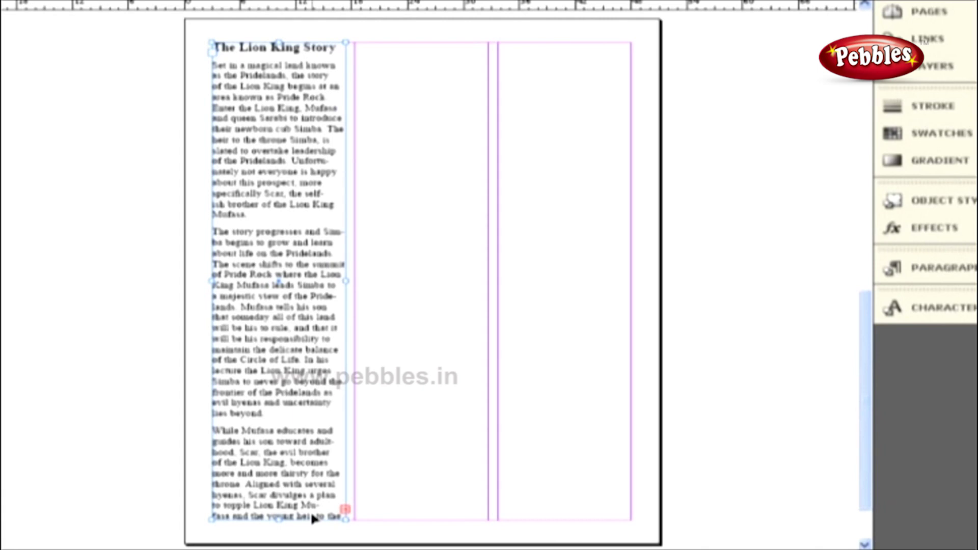
Thread the overflow into the middle column, then into a frame drawn across the third column
{"action": "left_click", "coordinate": [345, 509]}
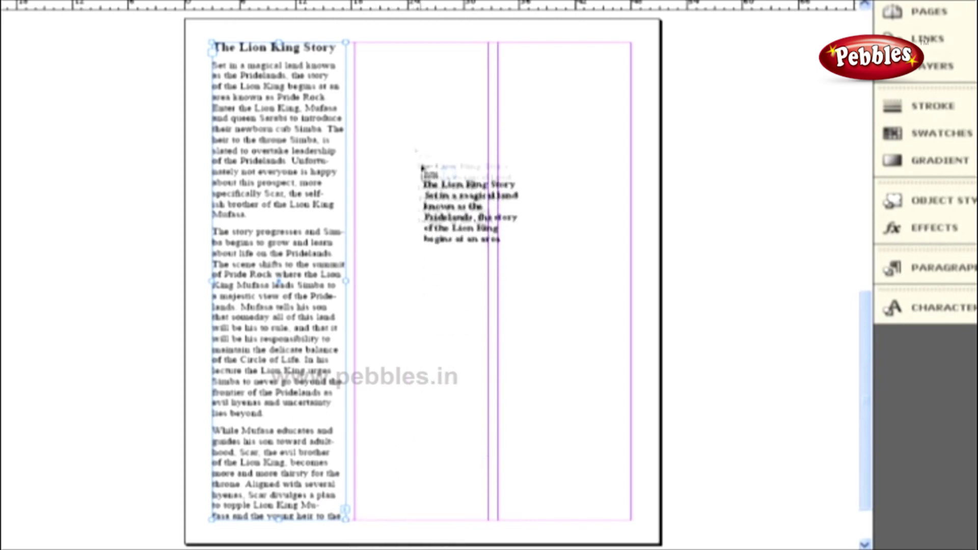
{"action": "left_click", "coordinate": [349, 36]}
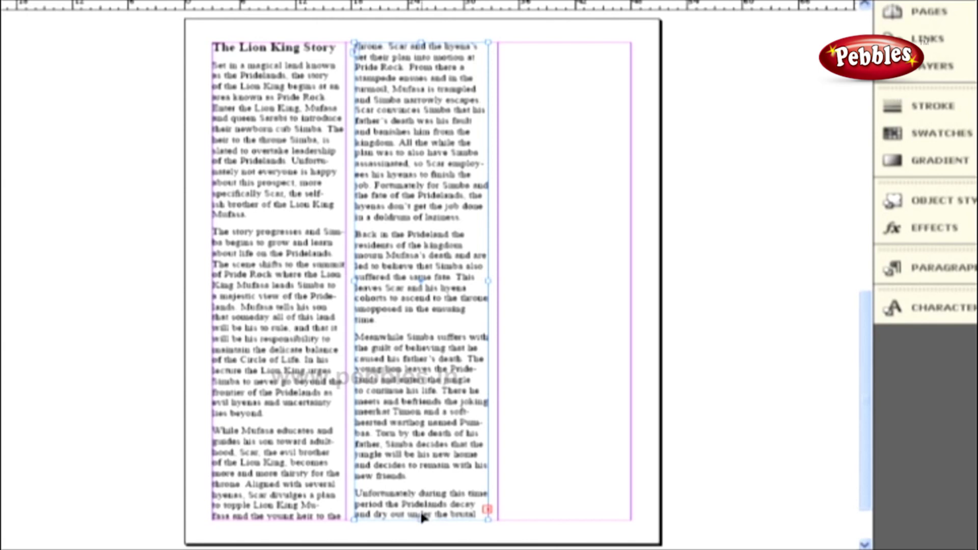
{"action": "left_click", "coordinate": [486, 509]}
{"action": "left_click_drag", "start_coordinate": [502, 45], "coordinate": [631, 522]}
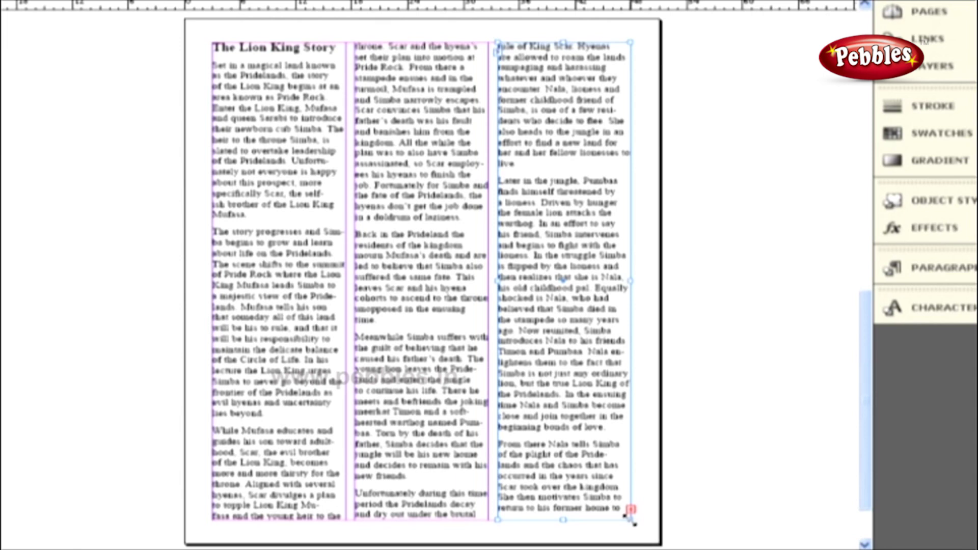
Remove the three threaded frames, autoflow the story through all pages, then select the flyer's right-page frame
{"action": "key", "text": "Delete"}
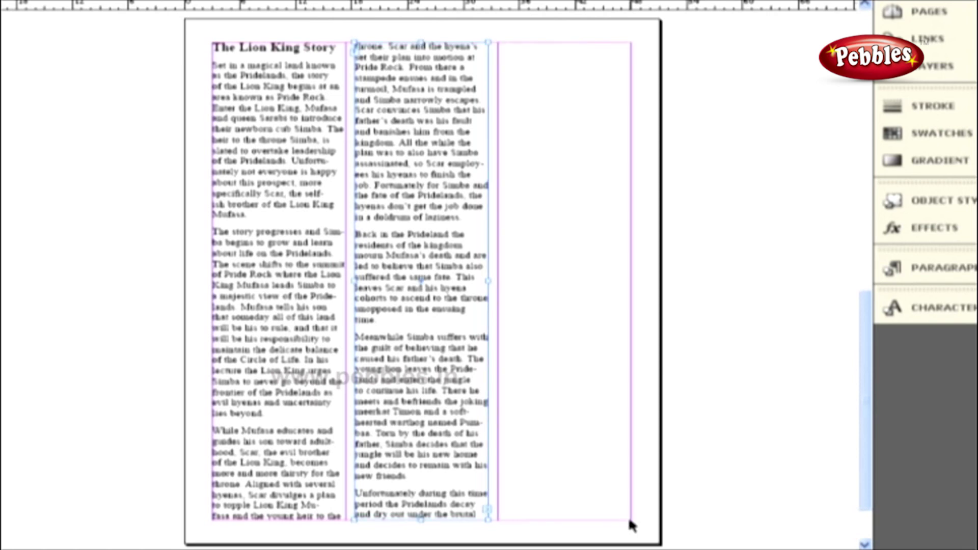
{"action": "key", "text": "Delete"}
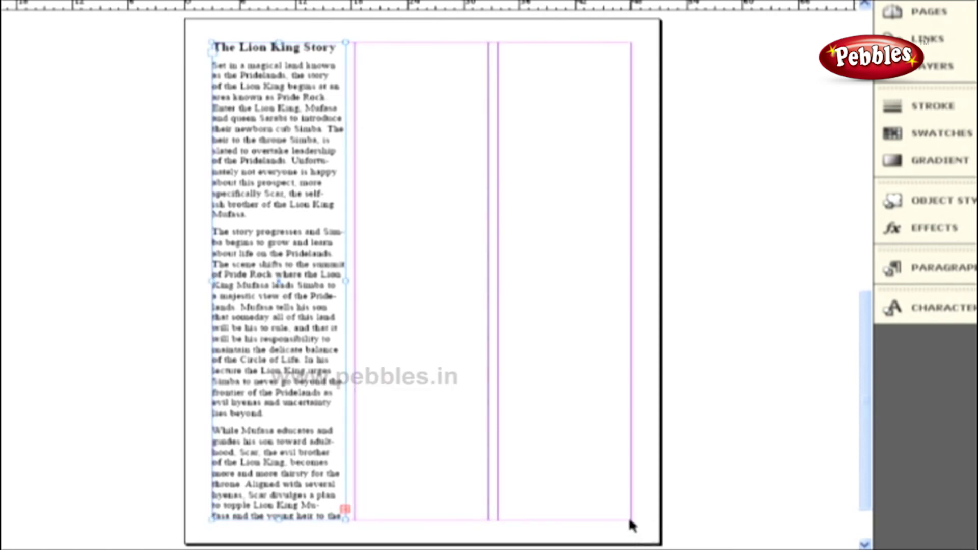
{"action": "key", "text": "Delete"}
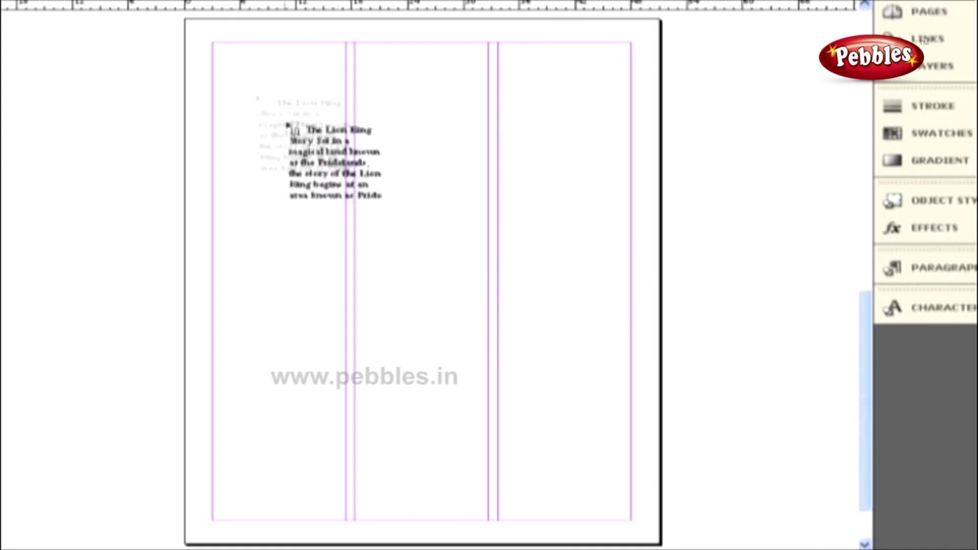
{"action": "left_click", "coordinate": [214, 41]}
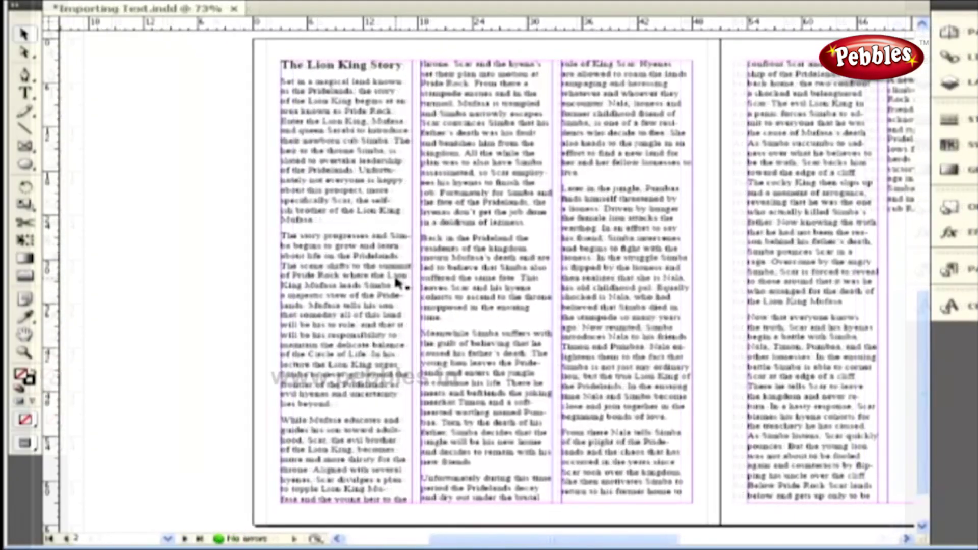
{"action": "left_click_drag", "start_coordinate": [792, 255], "coordinate": [522, 252]}
{"action": "left_click", "coordinate": [529, 227]}
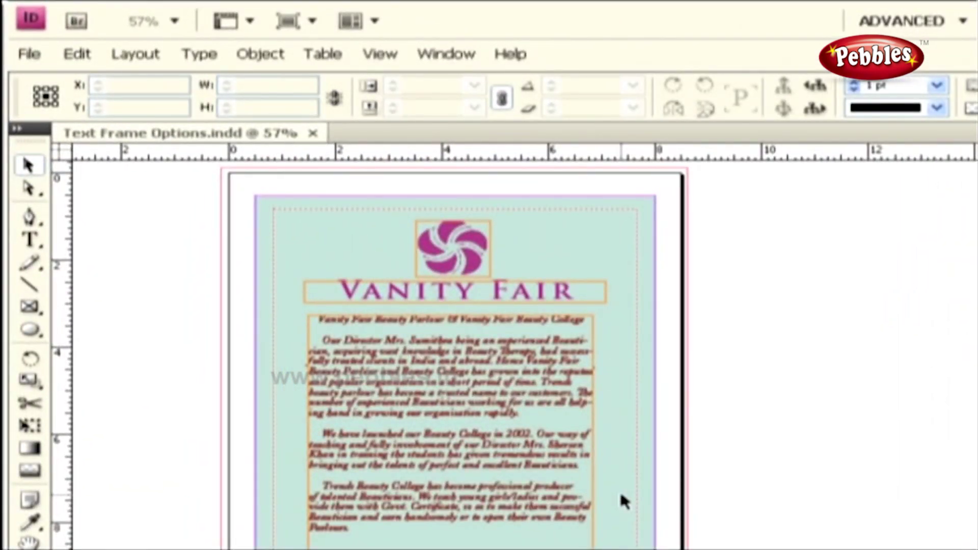
Set the body text frame to 3 columns of 2 in width with a 0.3 in gutter
{"action": "left_click", "coordinate": [450, 386]}
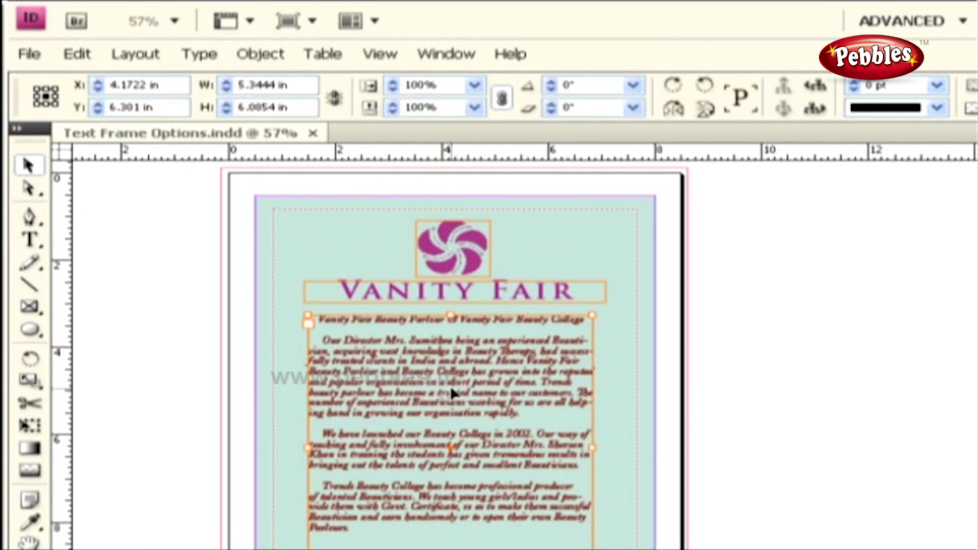
{"action": "left_click", "coordinate": [258, 61]}
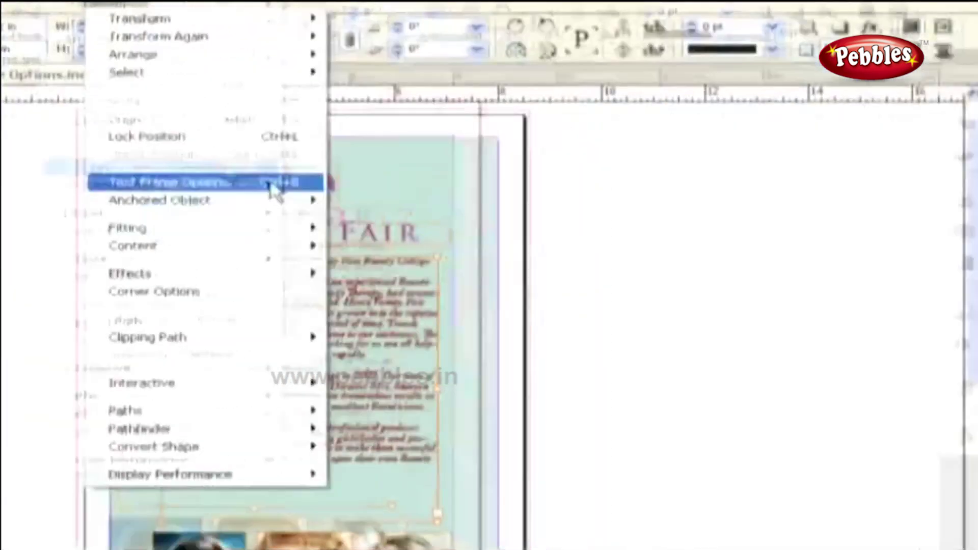
{"action": "left_click", "coordinate": [275, 184]}
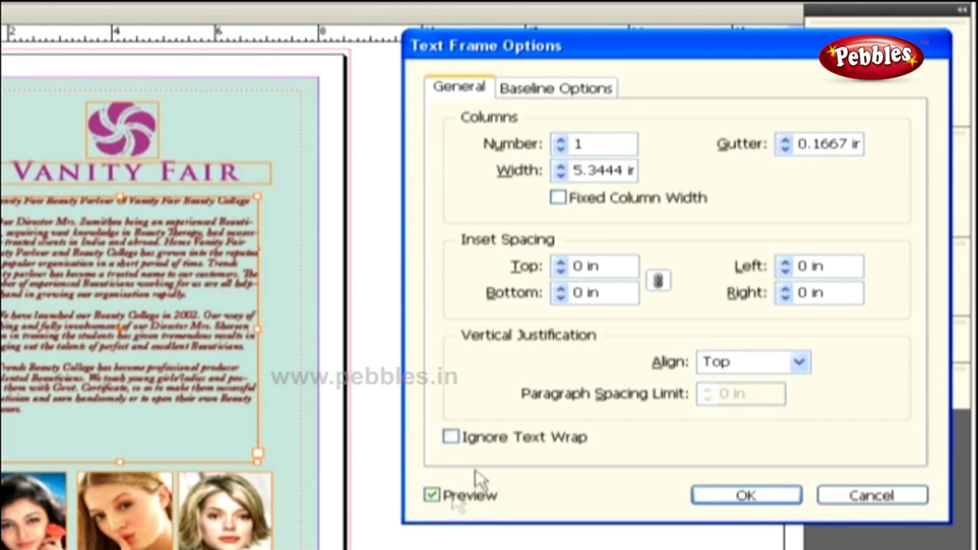
{"action": "left_click", "coordinate": [504, 148]}
{"action": "left_click", "coordinate": [559, 142]}
{"action": "left_click", "coordinate": [559, 141]}
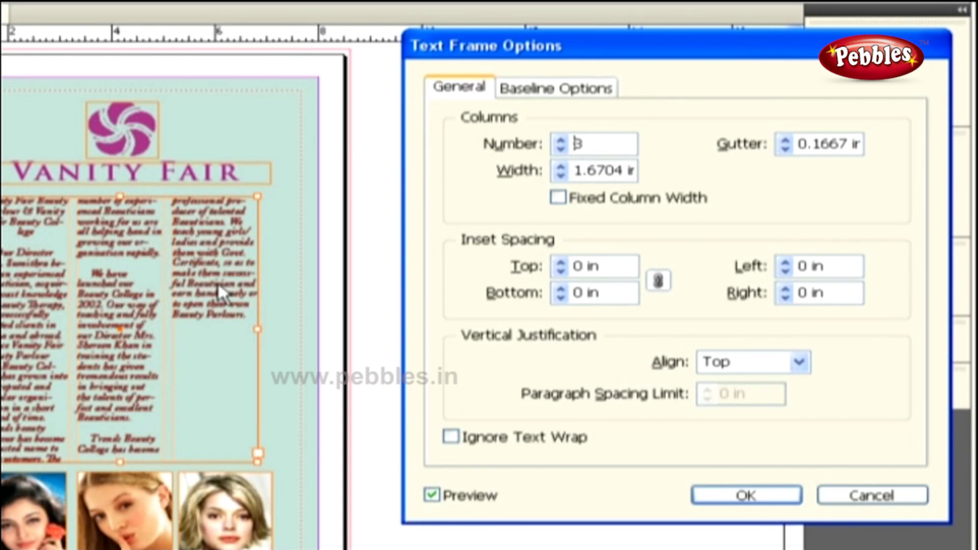
{"action": "left_click", "coordinate": [517, 170]}
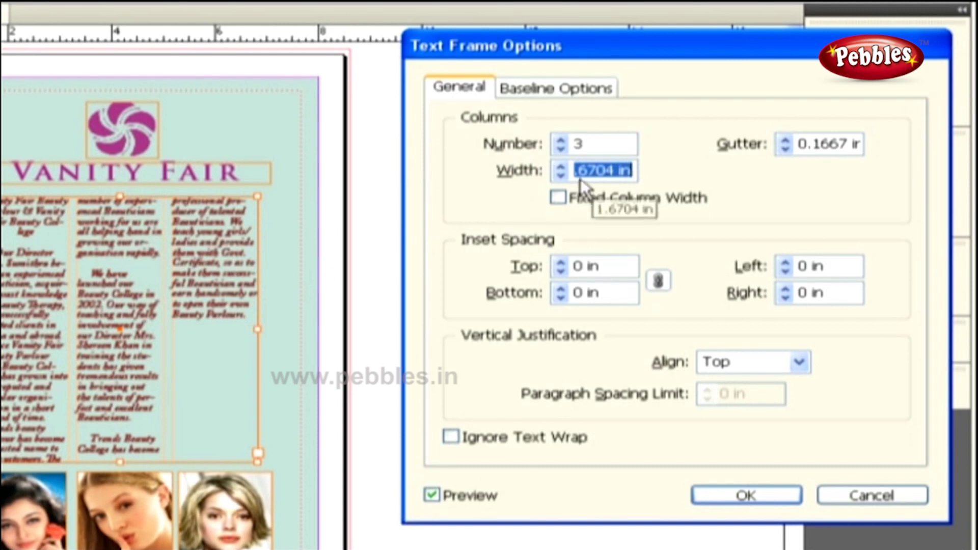
{"action": "type", "text": "2 in"}
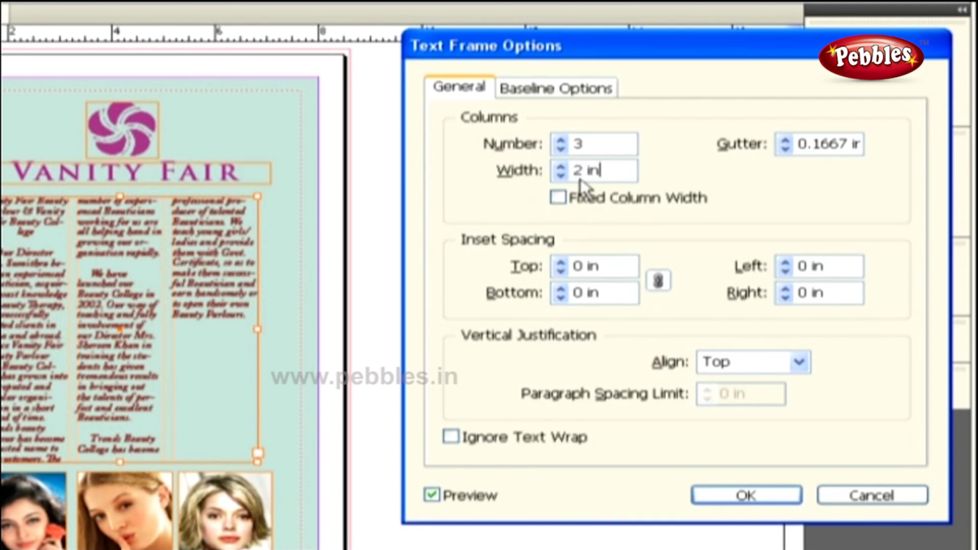
{"action": "key", "text": "Tab"}
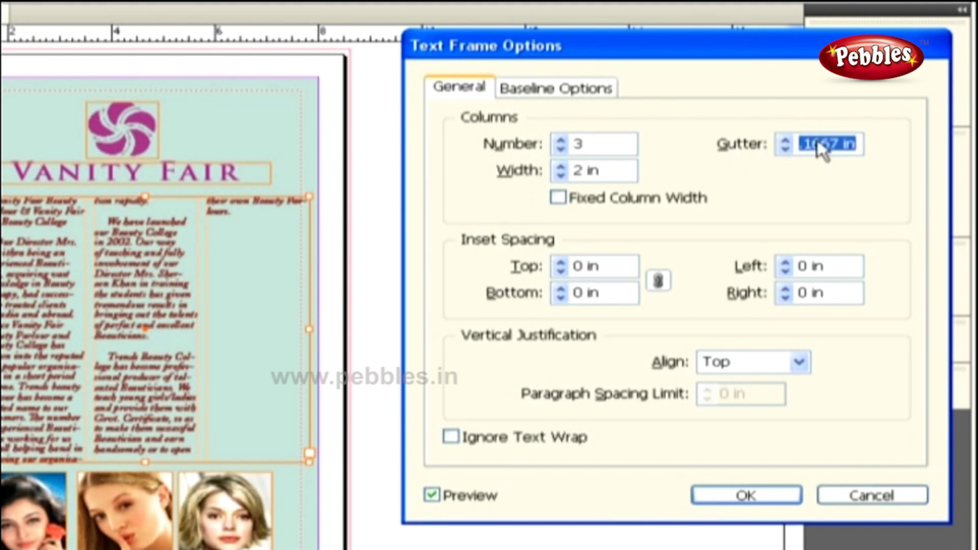
{"action": "type", "text": ".3 in"}
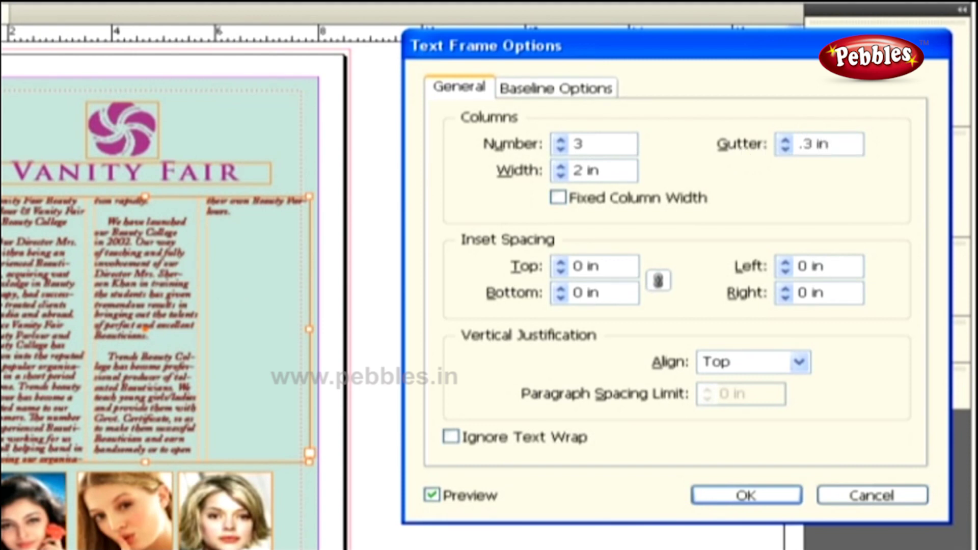
{"action": "key", "text": "Tab"}
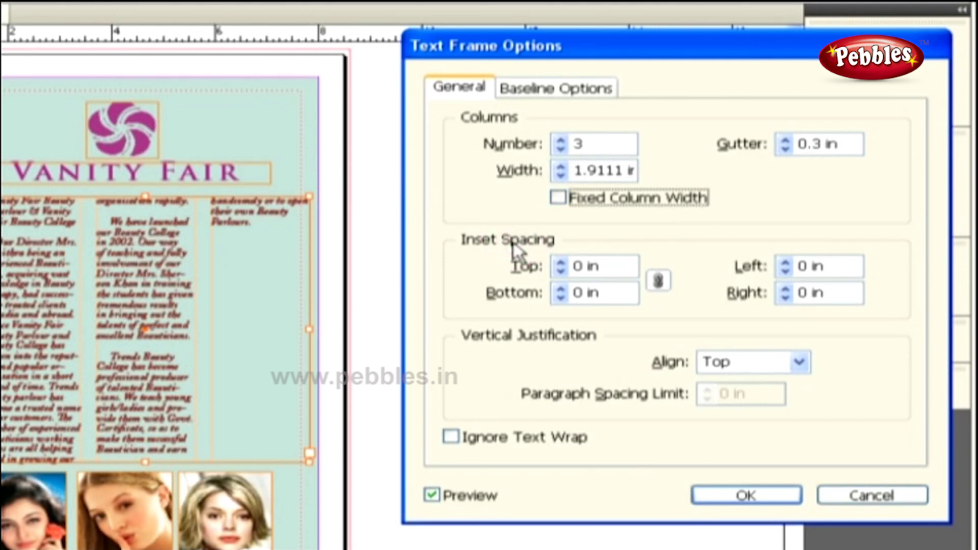
{"action": "left_click", "coordinate": [741, 495]}
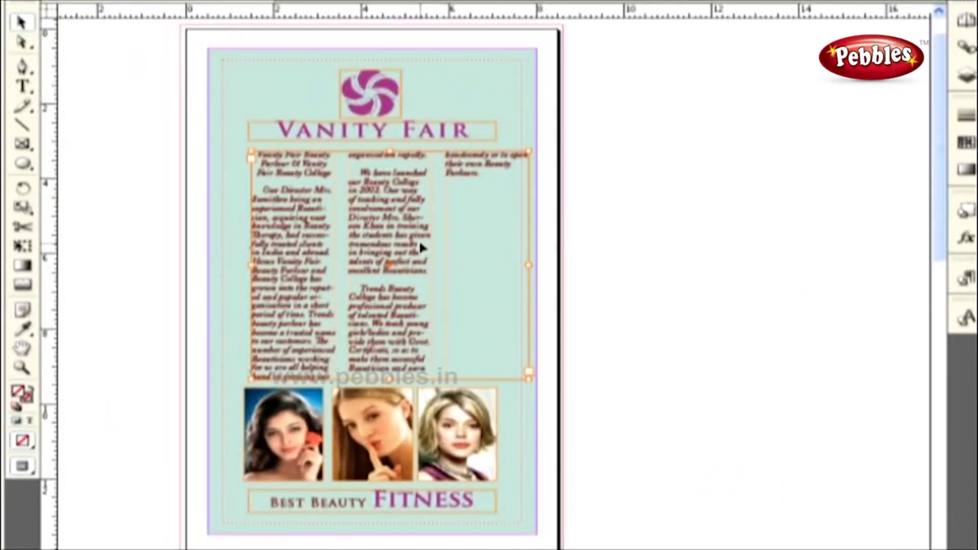
Reopen Text Frame Options with Ctrl+B and raise the linked insets to 0.25 in on all sides
{"action": "key", "text": "ctrl+equal"}
{"action": "left_click_drag", "start_coordinate": [507, 236], "coordinate": [323, 207]}
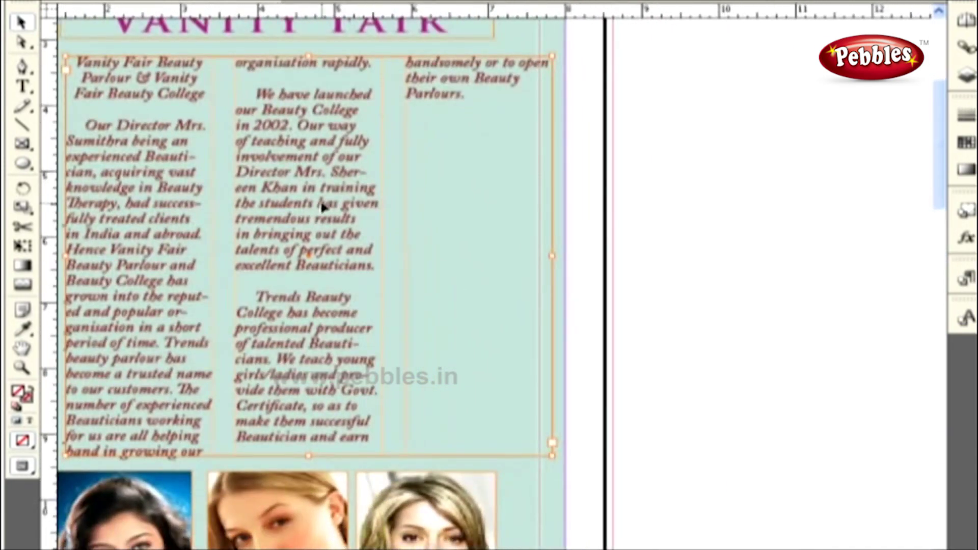
{"action": "key", "text": "ctrl+b"}
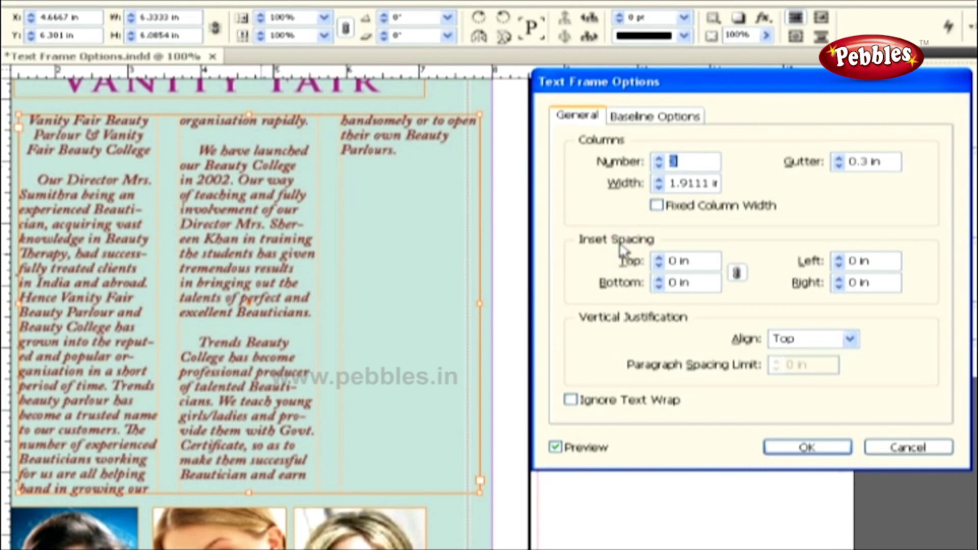
{"action": "left_click", "coordinate": [630, 262]}
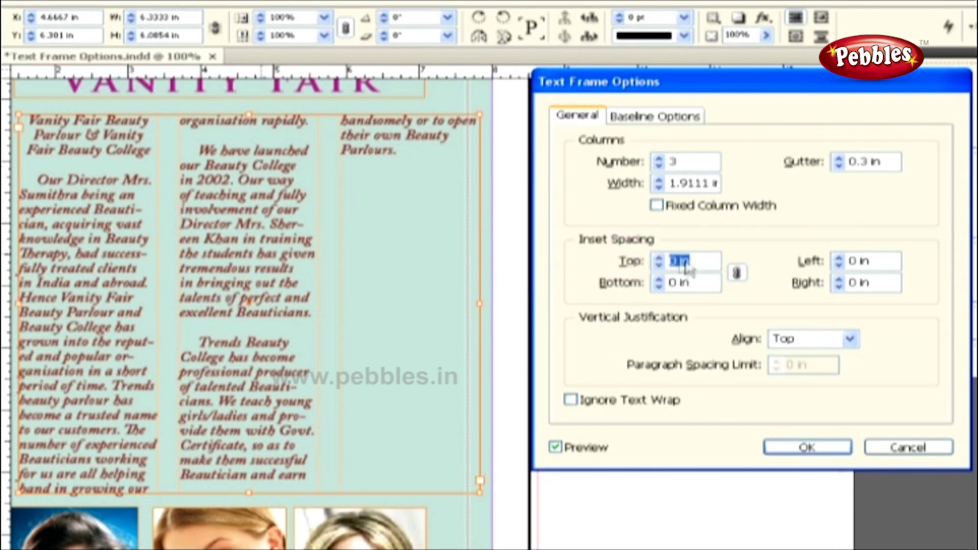
{"action": "left_click", "coordinate": [659, 258]}
{"action": "left_click", "coordinate": [658, 258]}
{"action": "left_click", "coordinate": [658, 258]}
{"action": "left_click", "coordinate": [659, 259]}
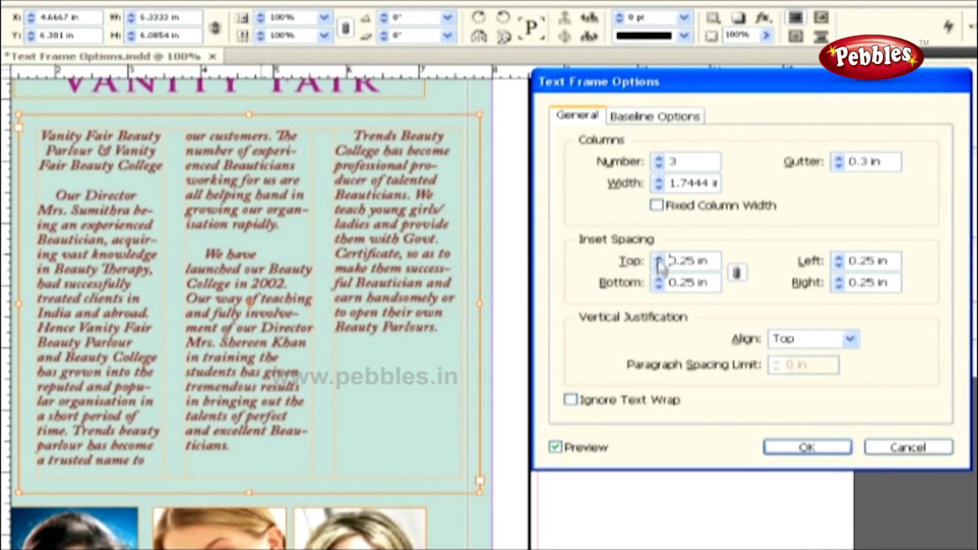
{"action": "left_click", "coordinate": [812, 262]}
{"action": "left_click", "coordinate": [812, 286]}
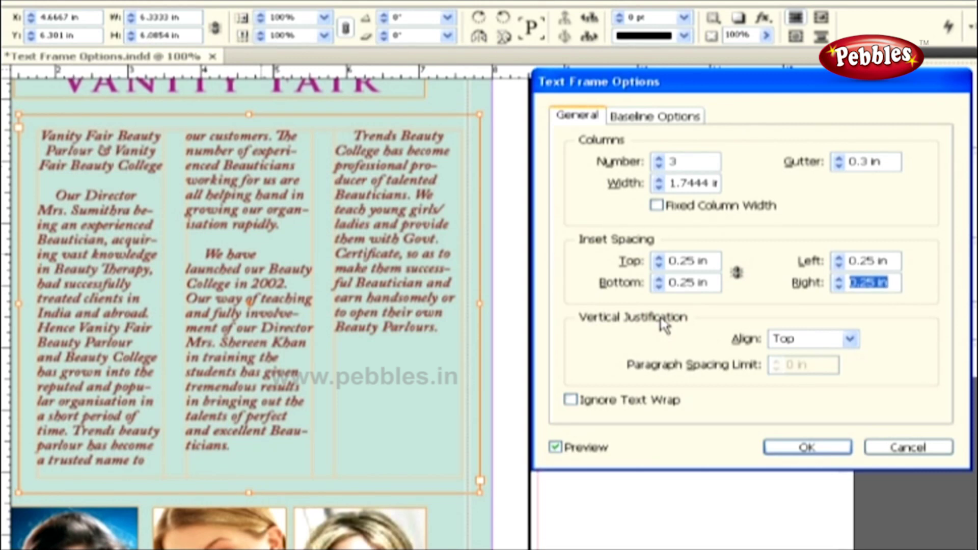
Change the frame's column number to 1
{"action": "left_click", "coordinate": [629, 160]}
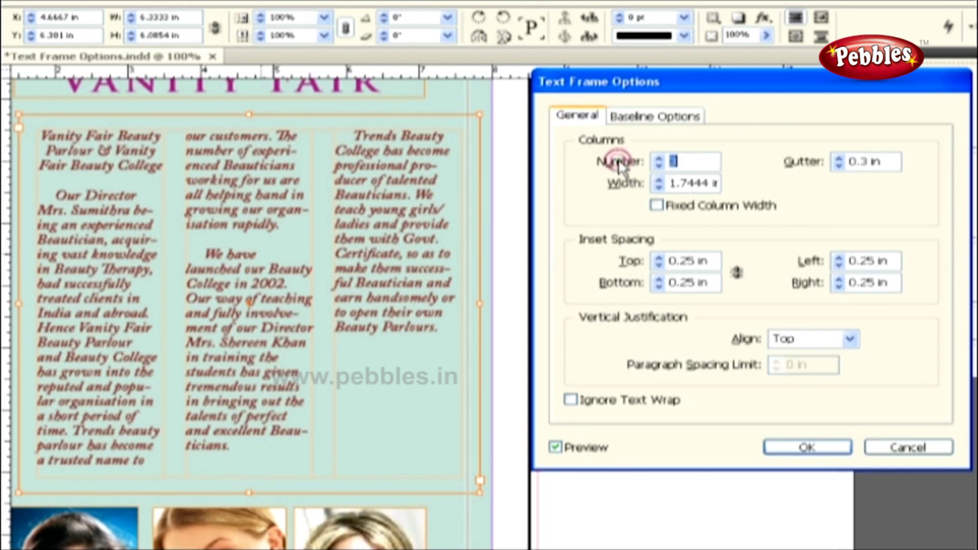
{"action": "type", "text": "1"}
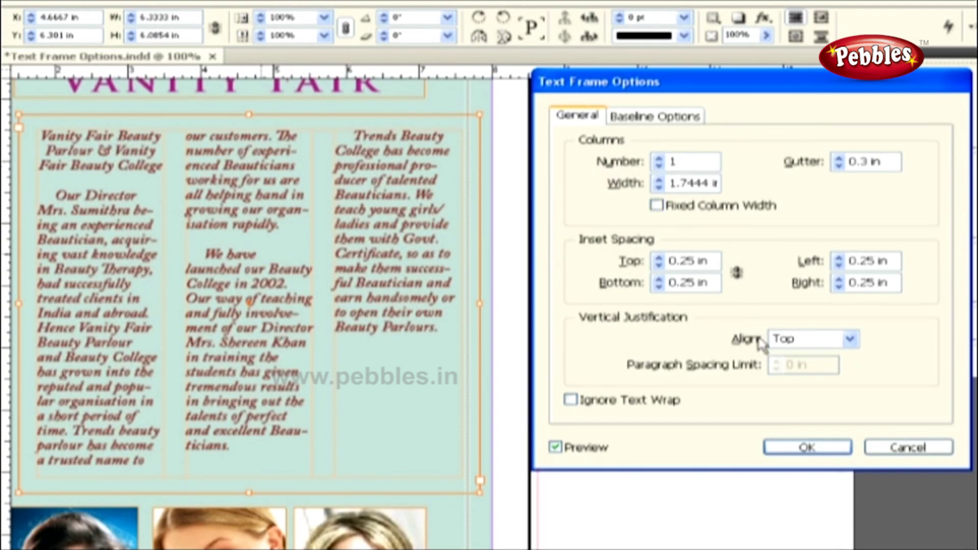
{"action": "left_click", "coordinate": [799, 341]}
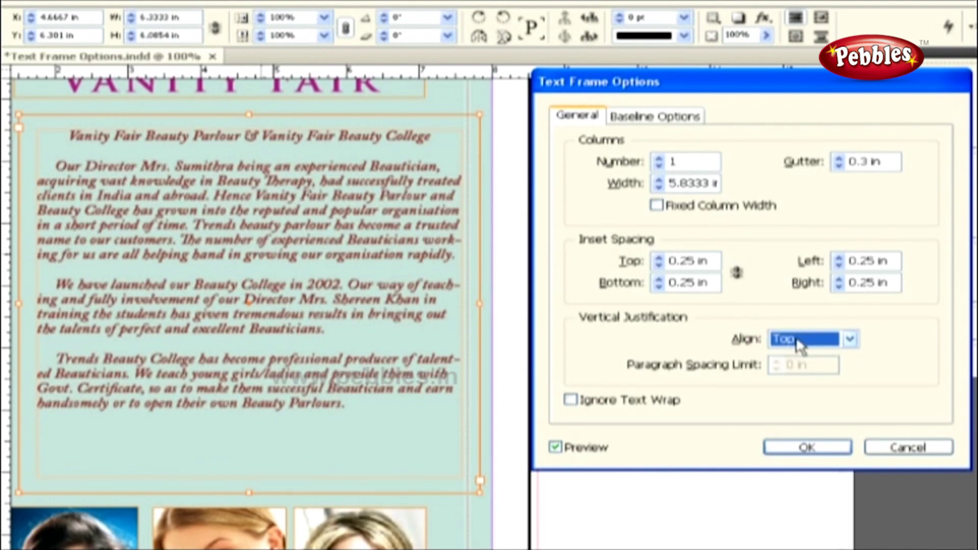
Set the vertical alignment to Center, then change it to Justify
{"action": "left_click", "coordinate": [800, 342]}
{"action": "left_click", "coordinate": [801, 377]}
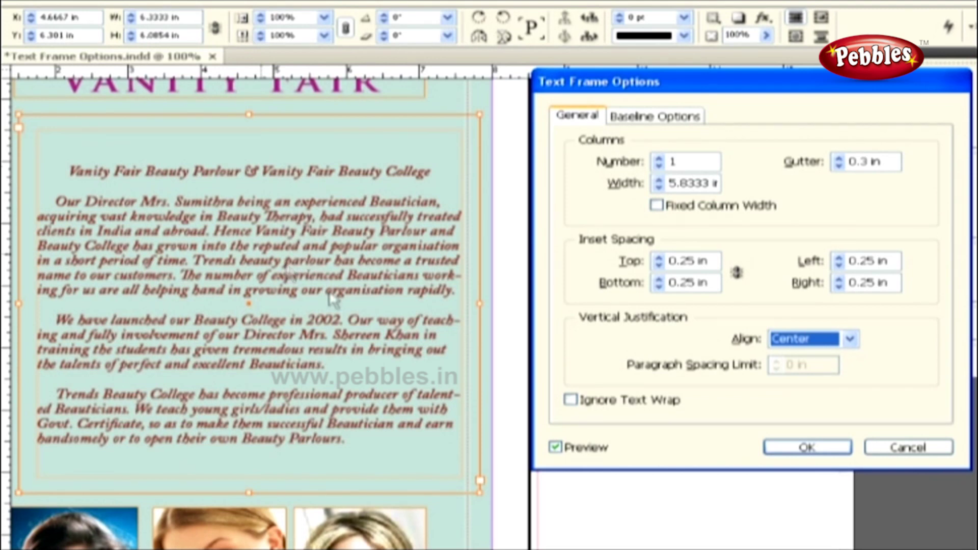
{"action": "left_click", "coordinate": [778, 340]}
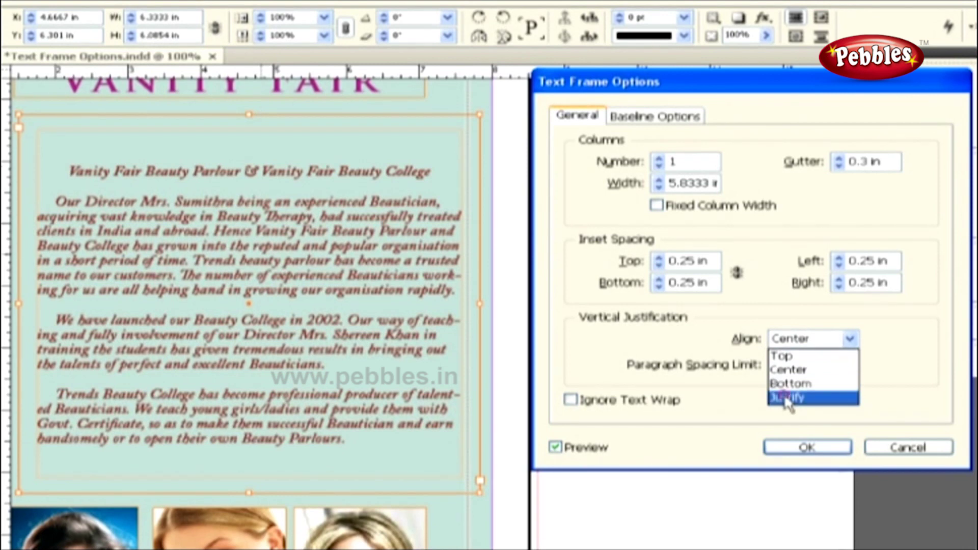
{"action": "left_click", "coordinate": [788, 398]}
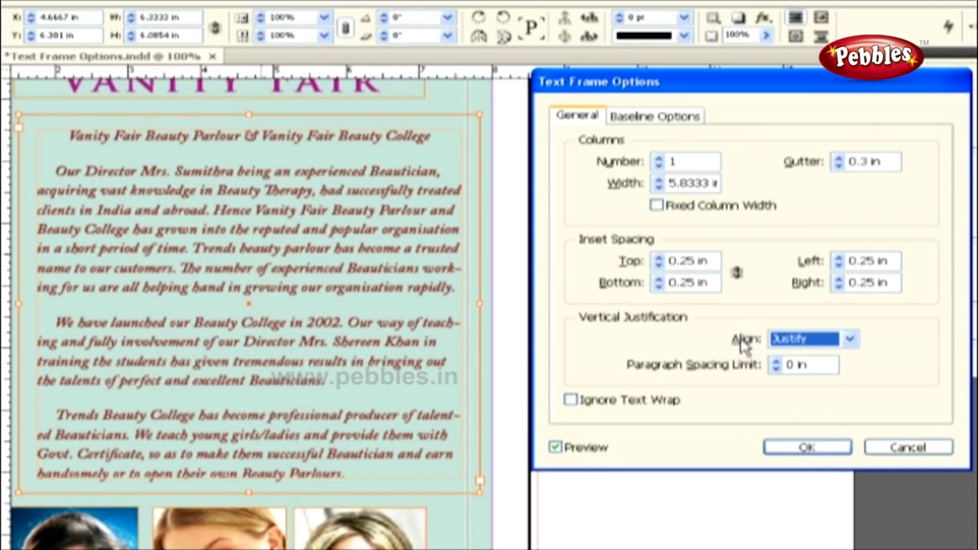
Set the paragraph spacing limit to 0.25 in and switch to Baseline Options
{"action": "key", "text": "Tab"}
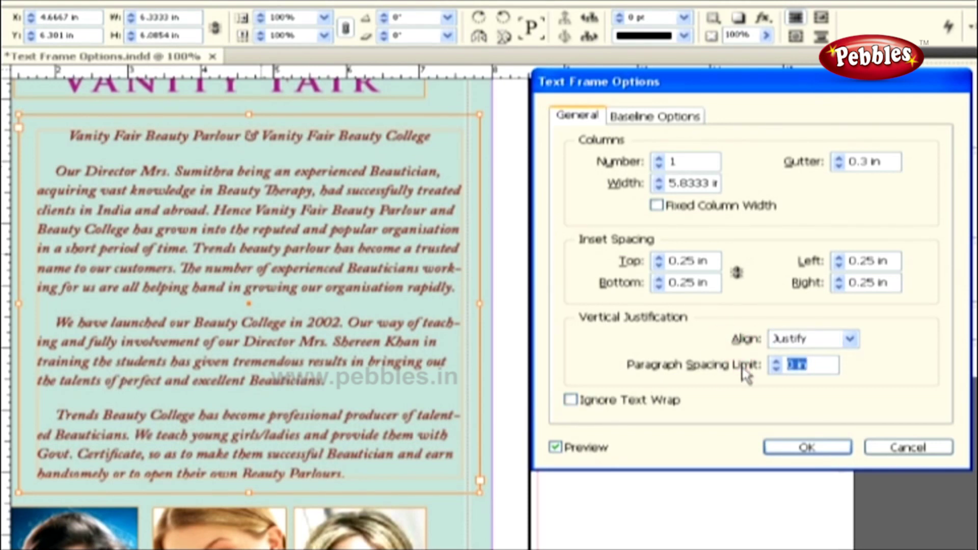
{"action": "type", "text": ".25 i"}
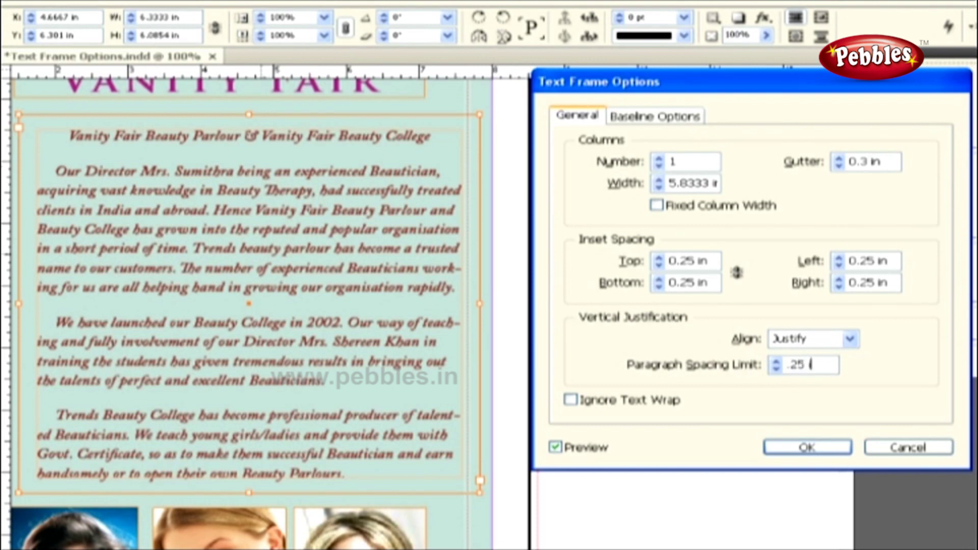
{"action": "type", "text": "n"}
{"action": "key", "text": "Tab"}
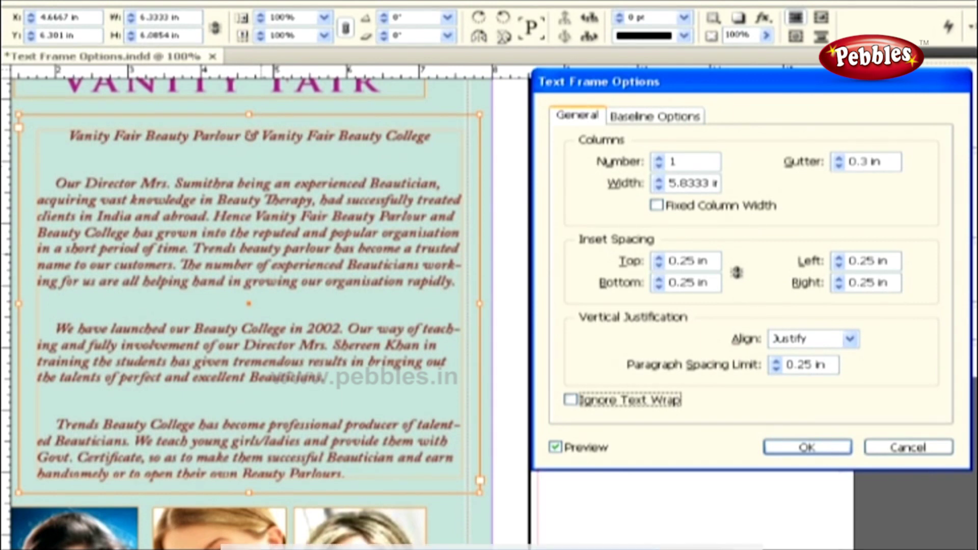
{"action": "left_click", "coordinate": [268, 162]}
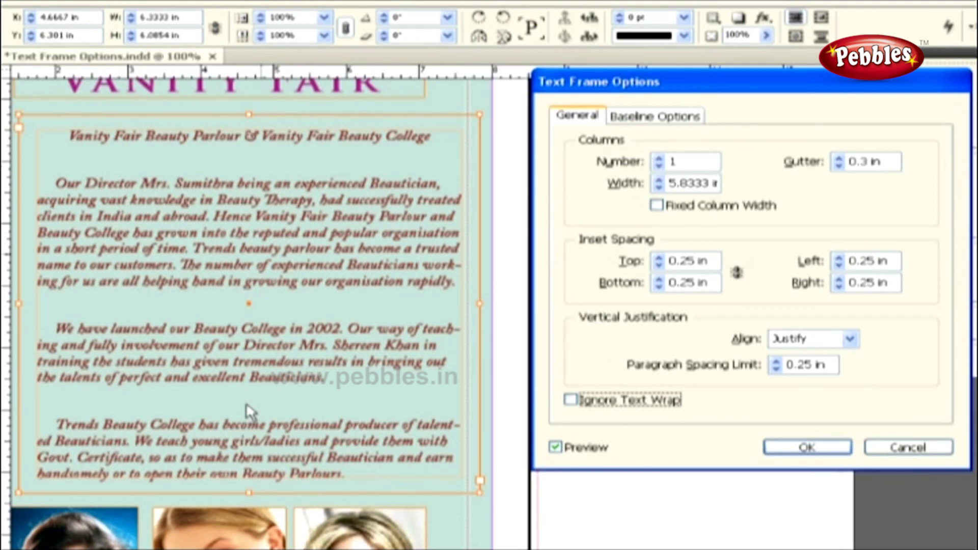
{"action": "left_click", "coordinate": [637, 114]}
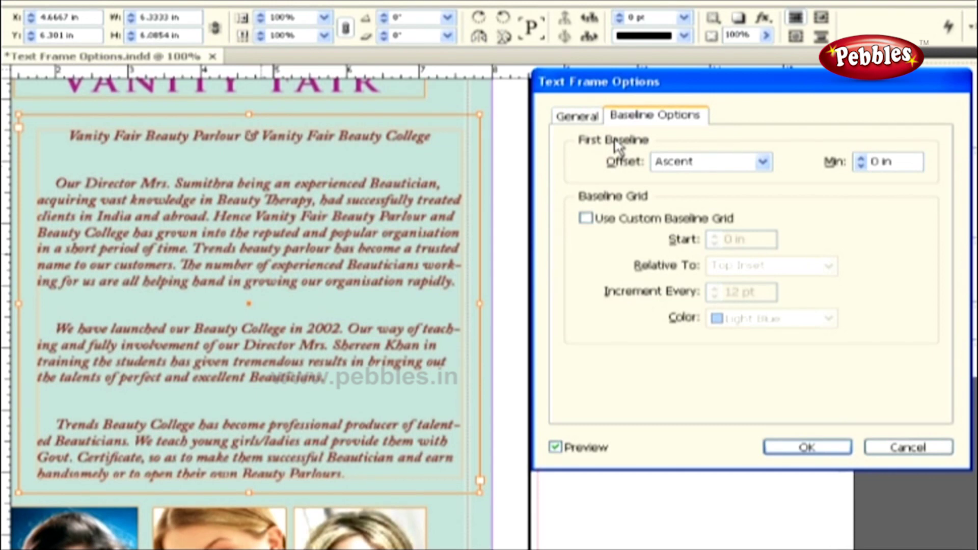
Keep the first baseline offset set to Ascent
{"action": "left_click", "coordinate": [619, 162]}
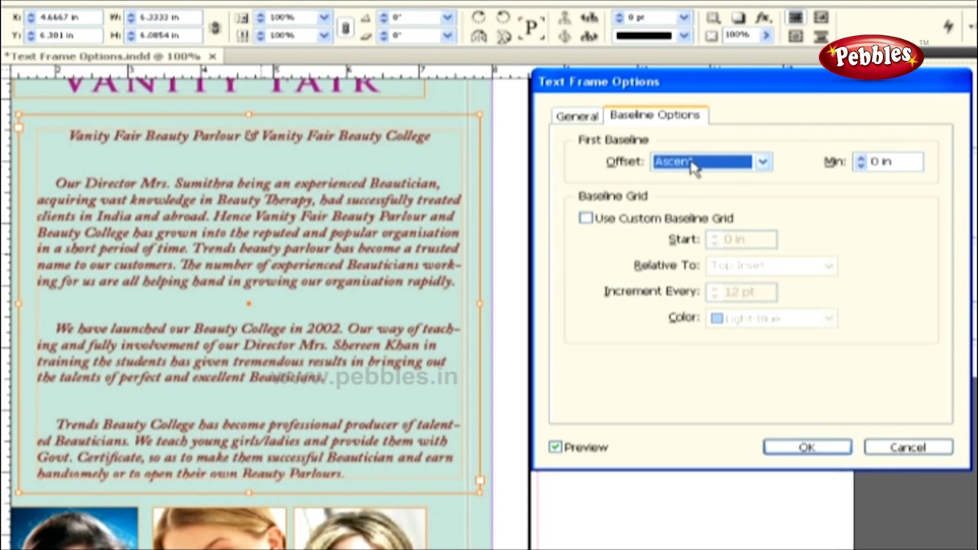
{"action": "left_click", "coordinate": [762, 162]}
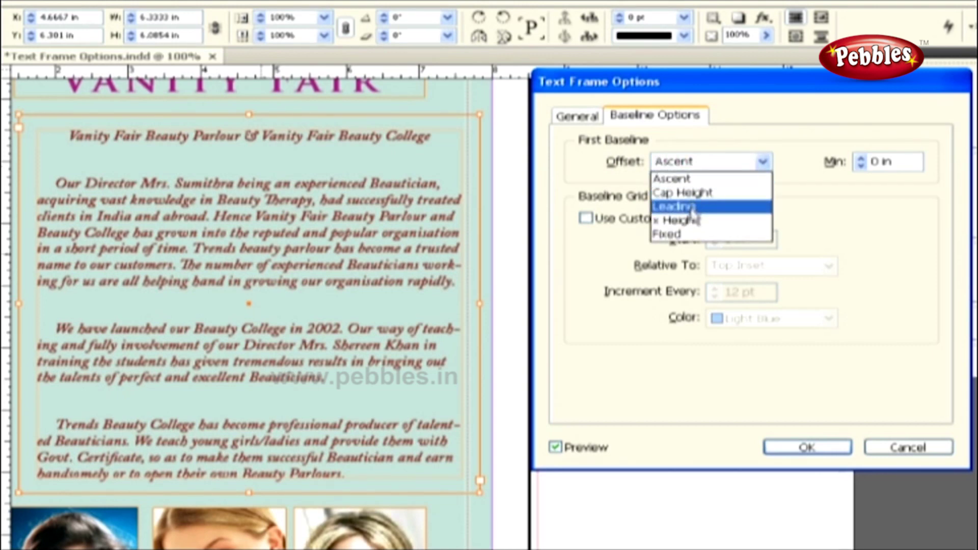
{"action": "left_click", "coordinate": [702, 179]}
{"action": "left_click", "coordinate": [836, 162]}
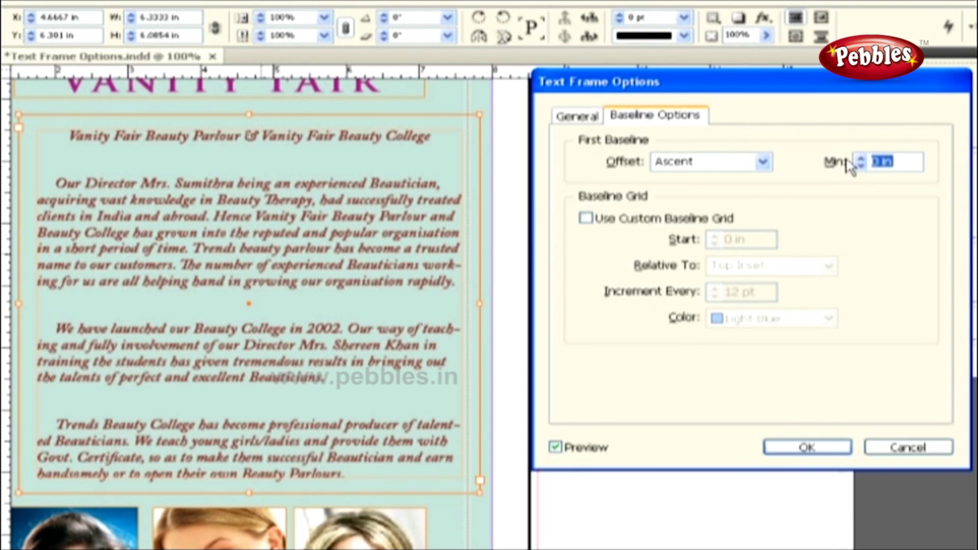
Set the frame to 3 columns of 2 in width and apply the settings
{"action": "left_click", "coordinate": [596, 117]}
{"action": "type", "text": "3"}
{"action": "left_click_drag", "start_coordinate": [668, 183], "coordinate": [728, 193]}
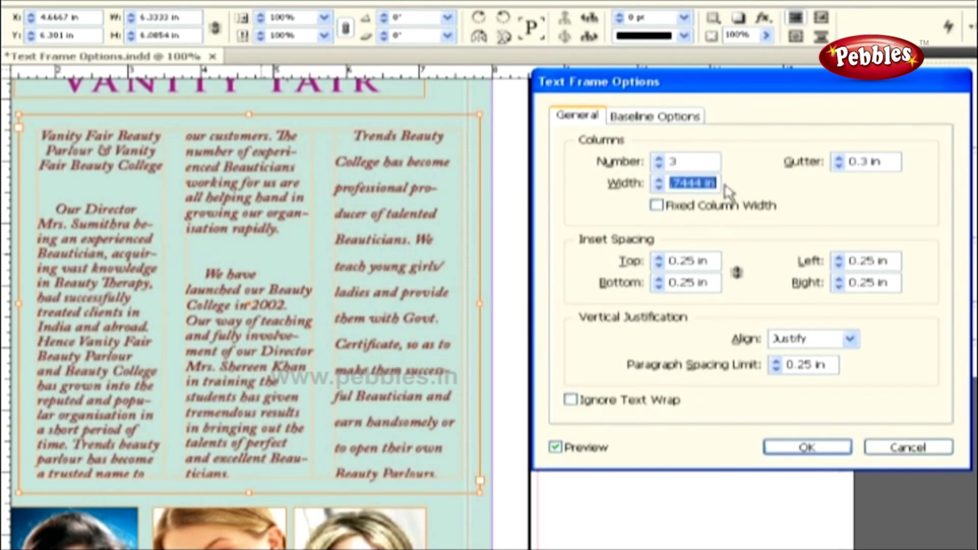
{"action": "type", "text": "2"}
{"action": "key", "text": "Tab"}
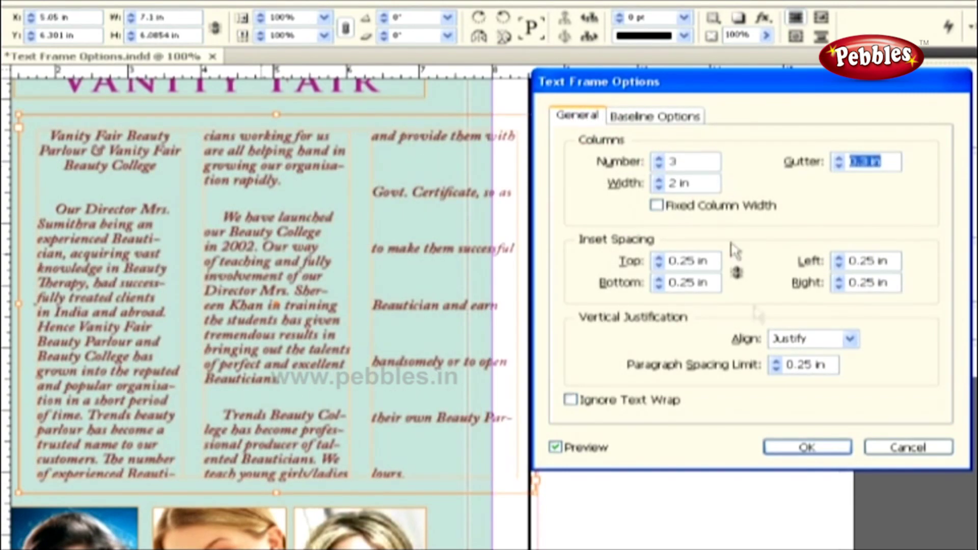
{"action": "left_click", "coordinate": [838, 447]}
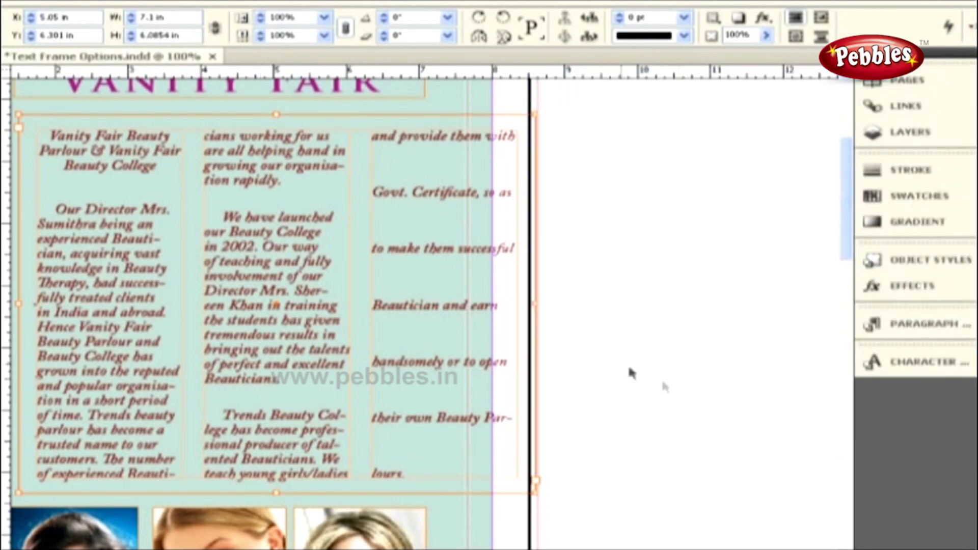
Turn on Fixed Column Width in Text Frame Options and apply it
{"action": "left_click_drag", "start_coordinate": [535, 305], "coordinate": [310, 303]}
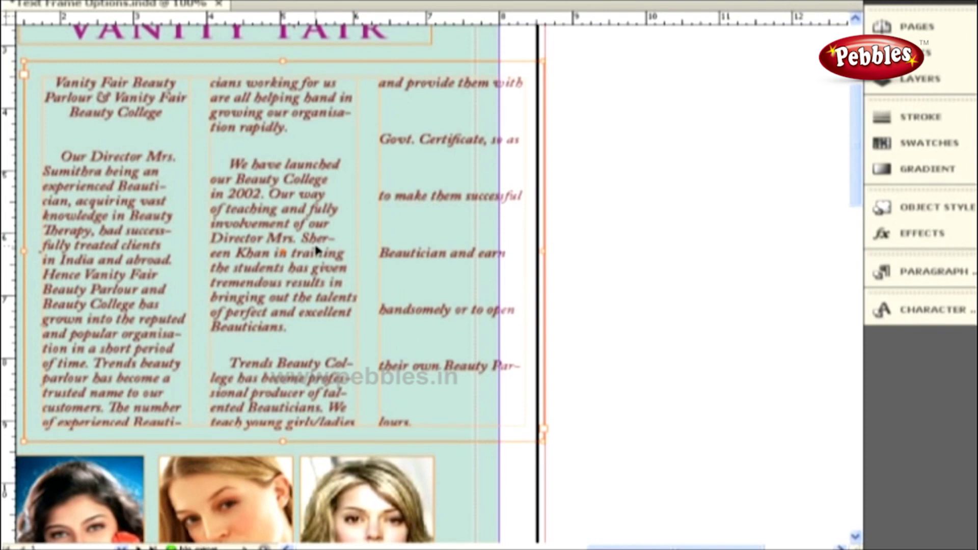
{"action": "key", "text": "ctrl+b"}
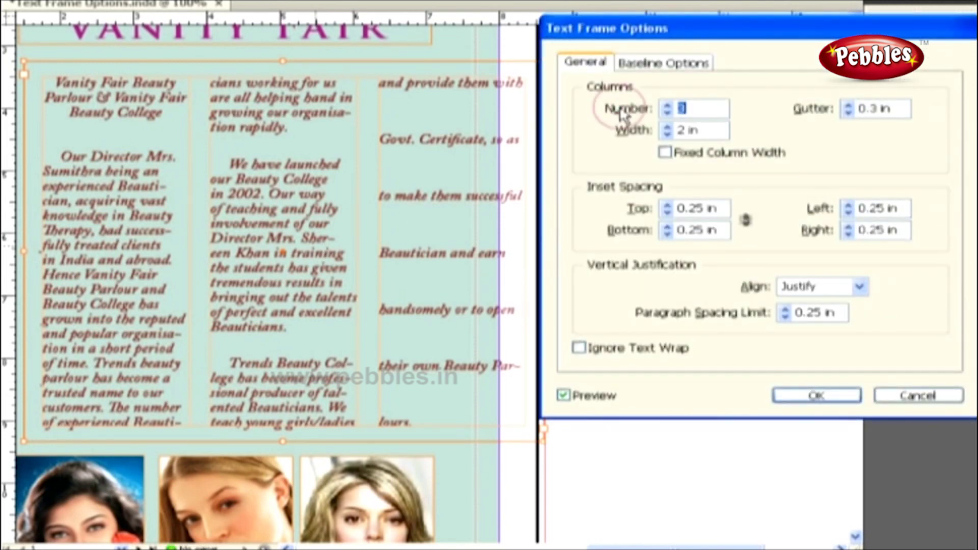
{"action": "key", "text": "Tab"}
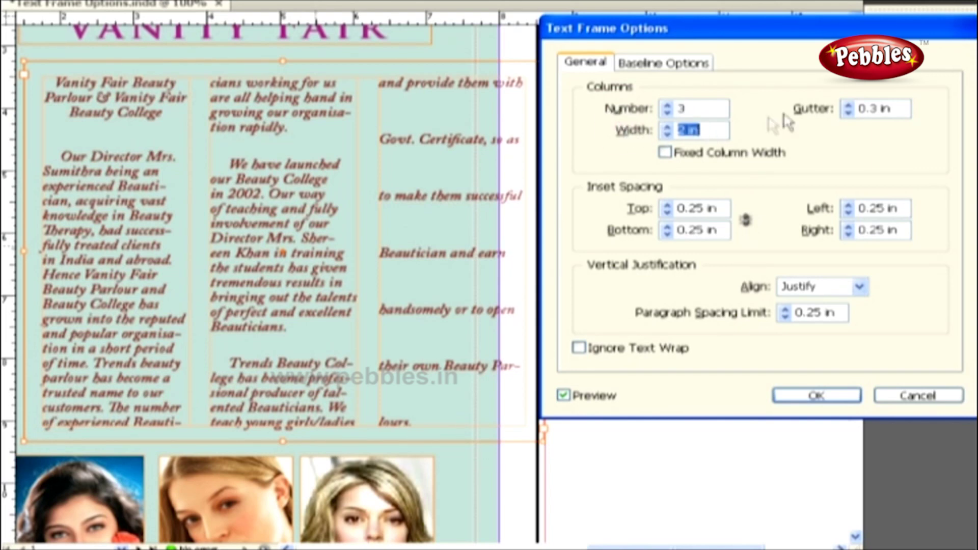
{"action": "key", "text": "Tab"}
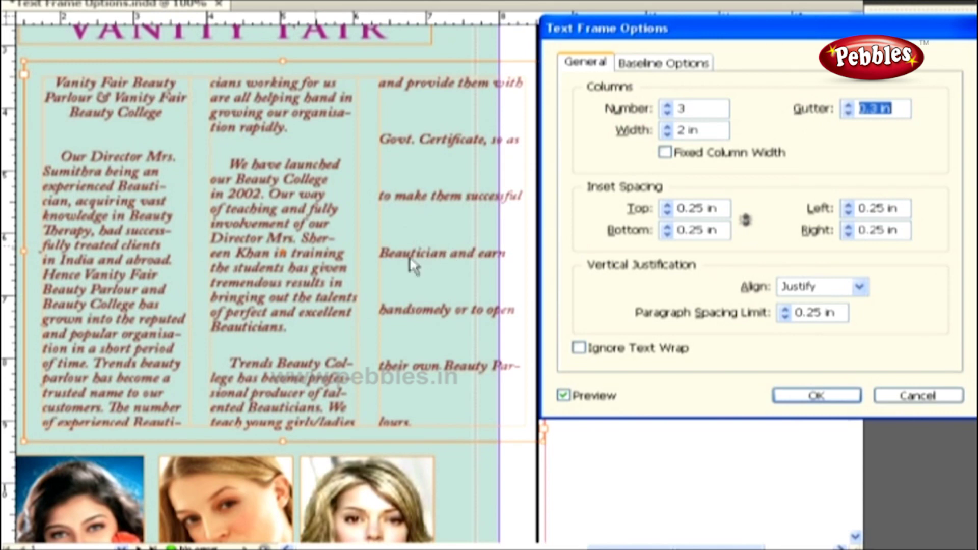
{"action": "left_click", "coordinate": [669, 153]}
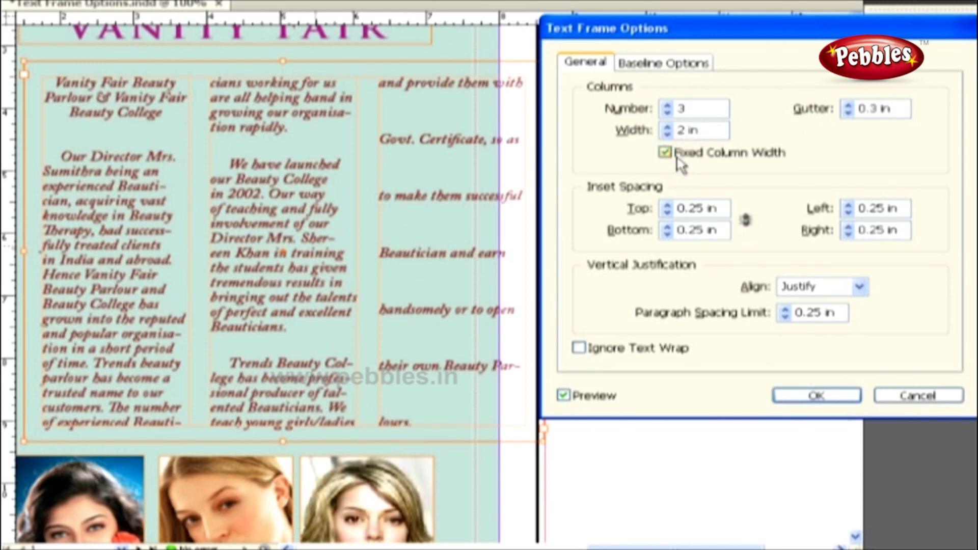
{"action": "left_click", "coordinate": [797, 396]}
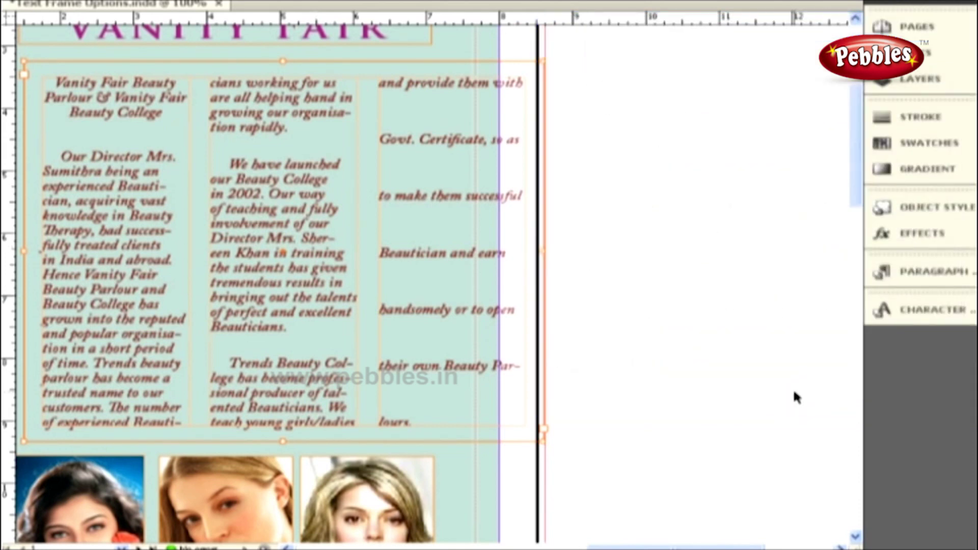
Test by narrowing the frame's right edge, then undo the resize with Ctrl+Z
{"action": "left_click", "coordinate": [507, 252]}
{"action": "left_click", "coordinate": [521, 252]}
{"action": "left_click_drag", "start_coordinate": [520, 253], "coordinate": [365, 251]}
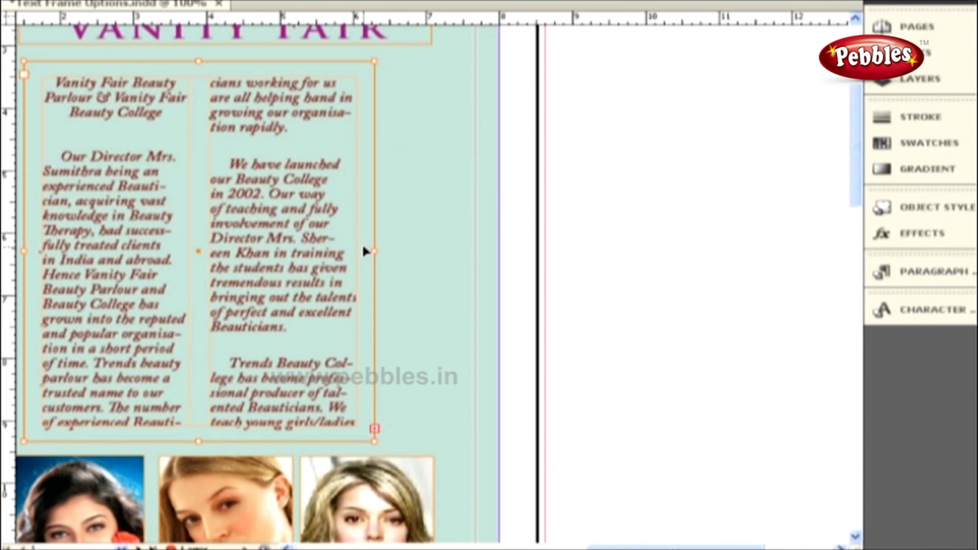
{"action": "key", "text": "ctrl+z"}
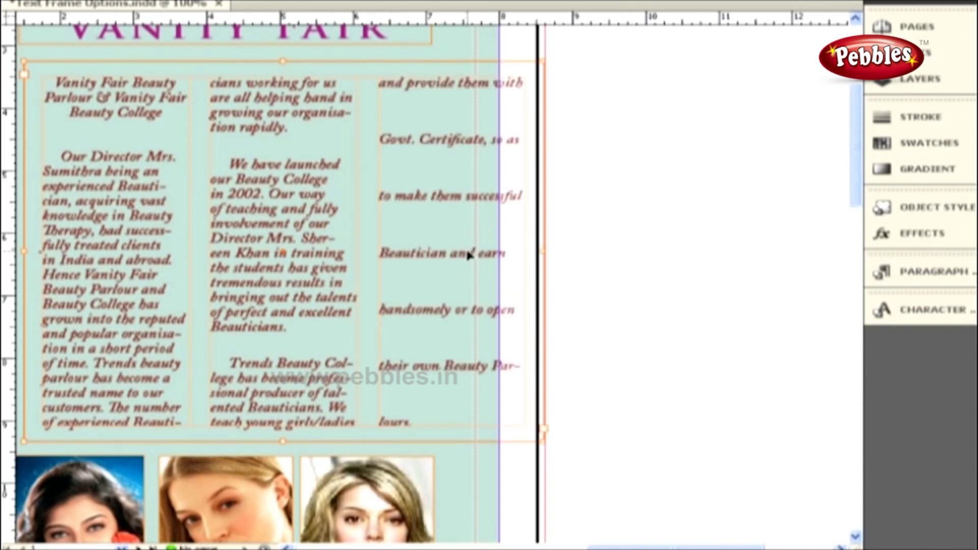